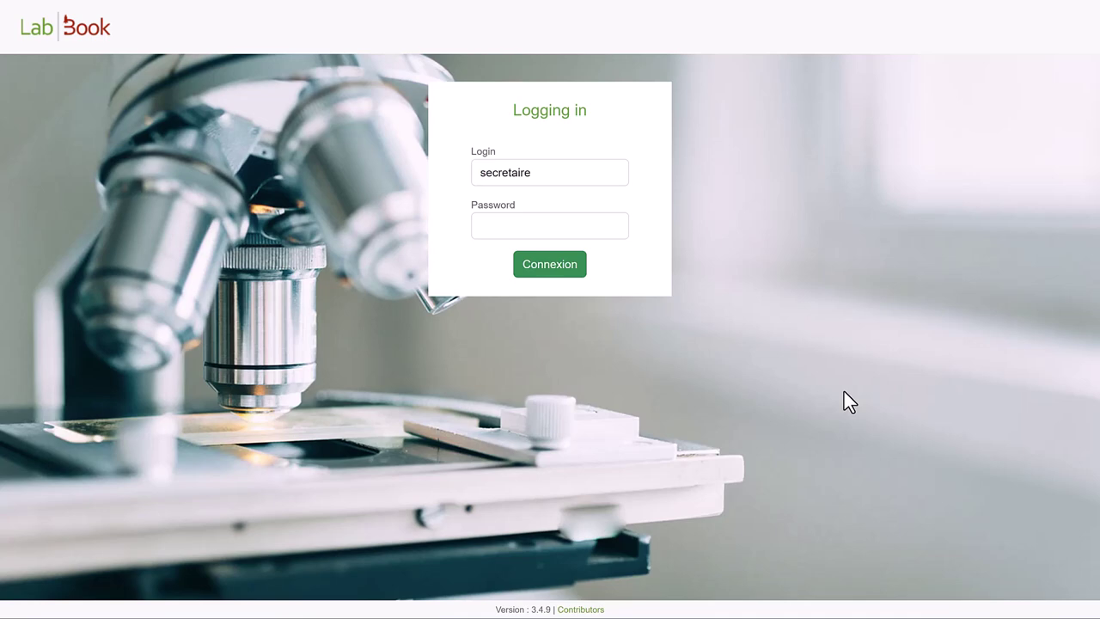
# Log in to the secretaire account by entering its password, and dismiss the browser's password-change warning
pyautogui.click(585, 226)
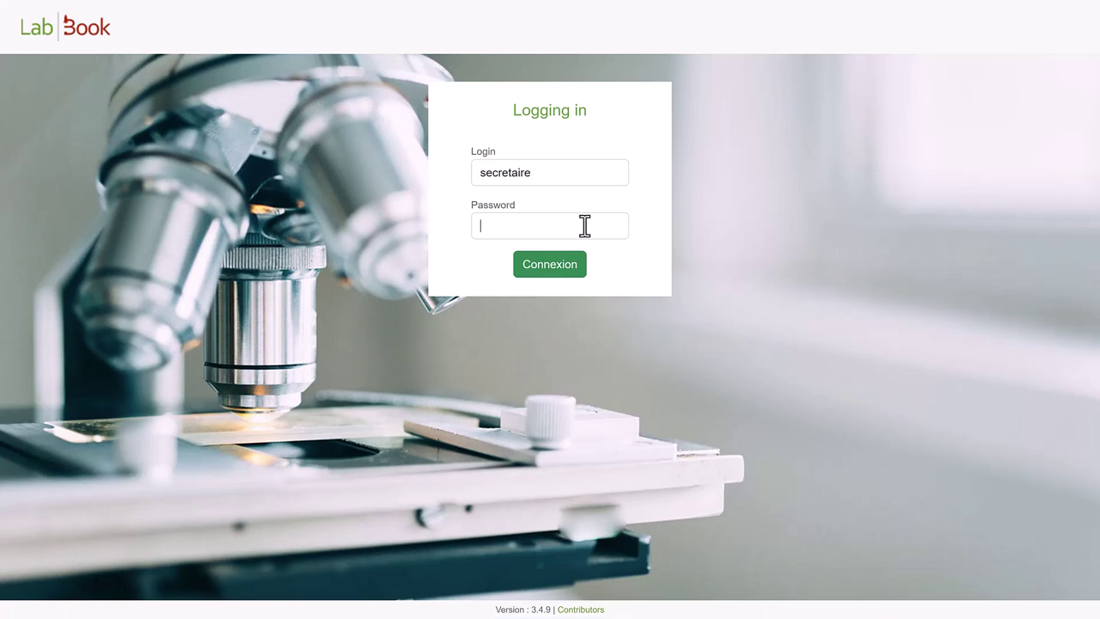
pyautogui.write('••••••••••')
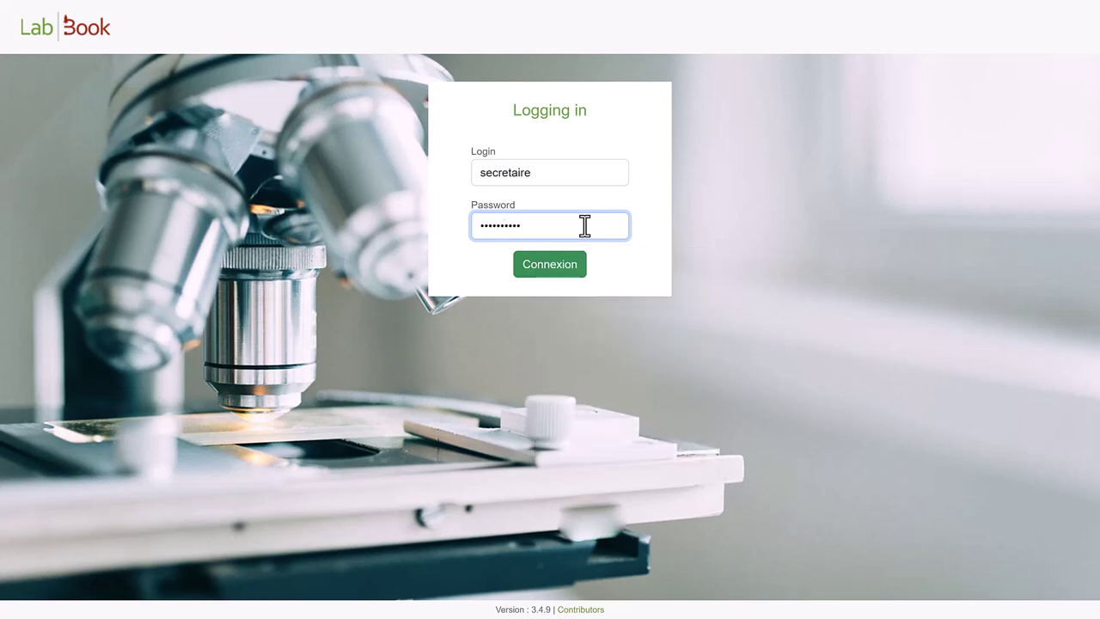
pyautogui.press('Return')
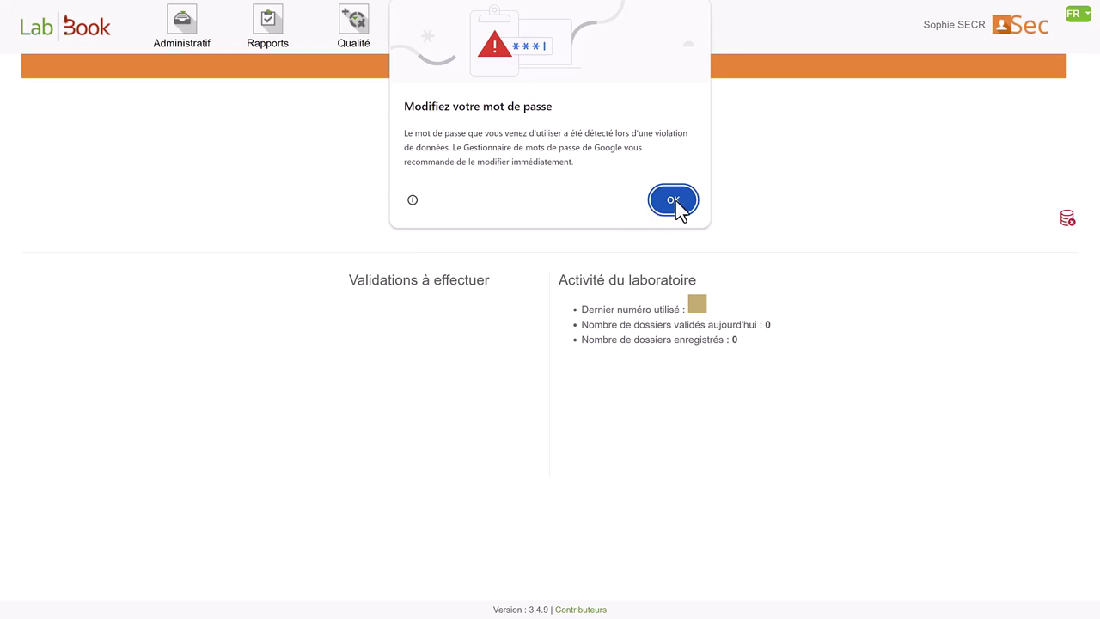
pyautogui.click(676, 201)
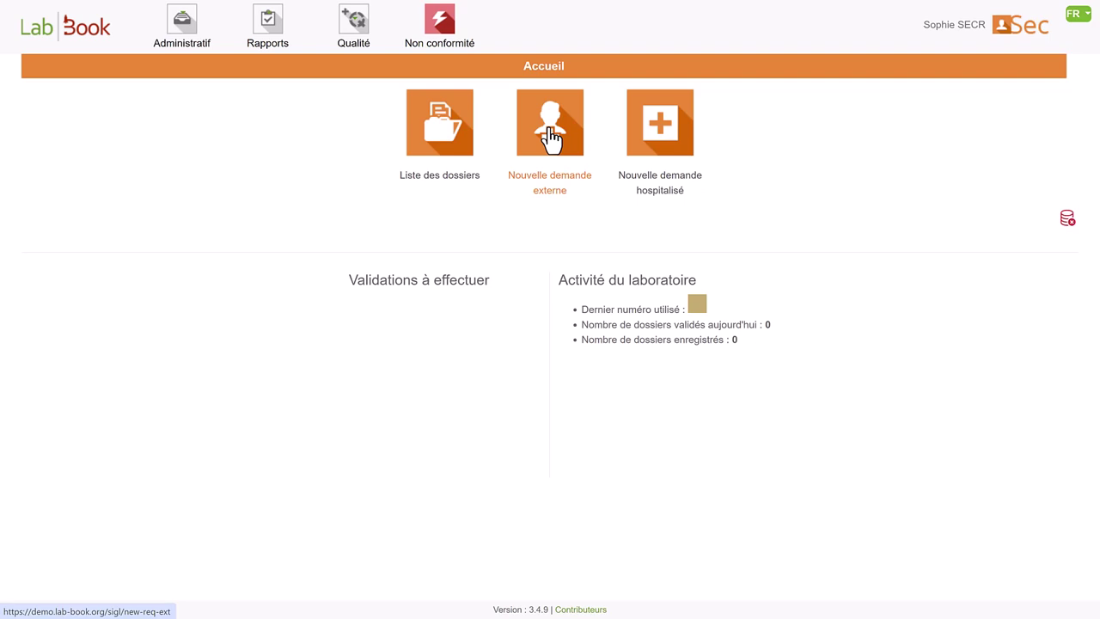
# Start a new external analysis request and open a blank record for a new patient
pyautogui.click(550, 133)
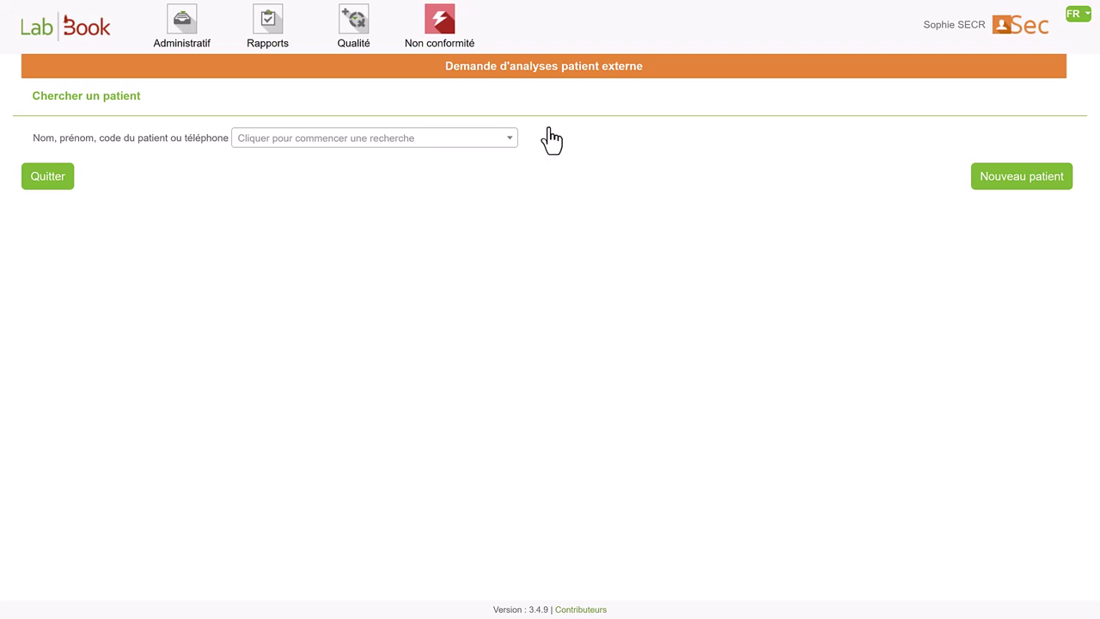
pyautogui.click(507, 140)
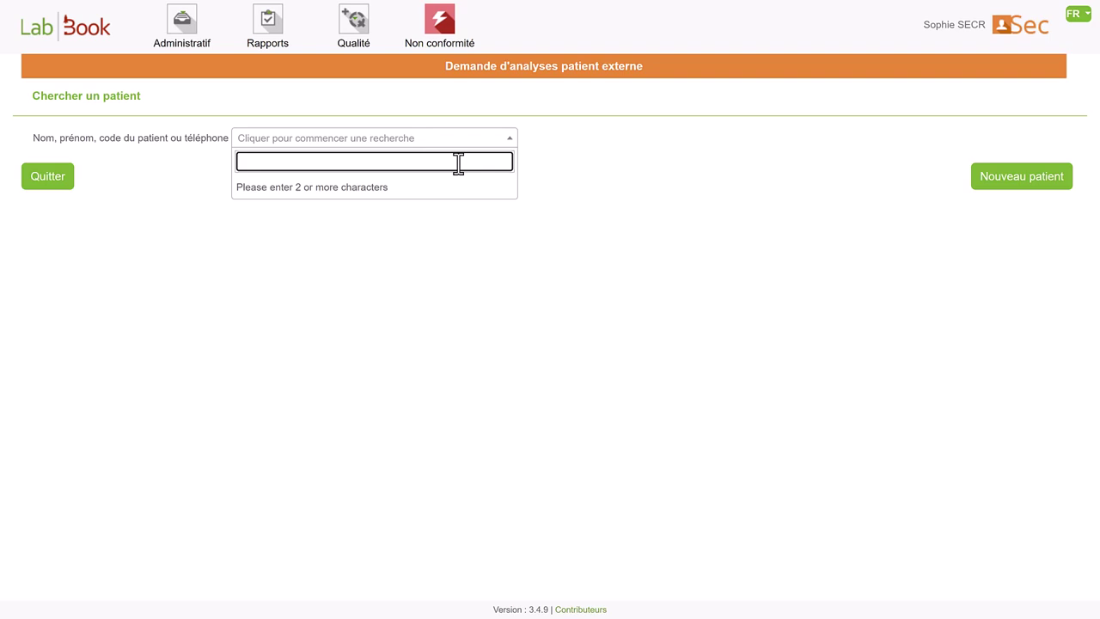
pyautogui.click(526, 233)
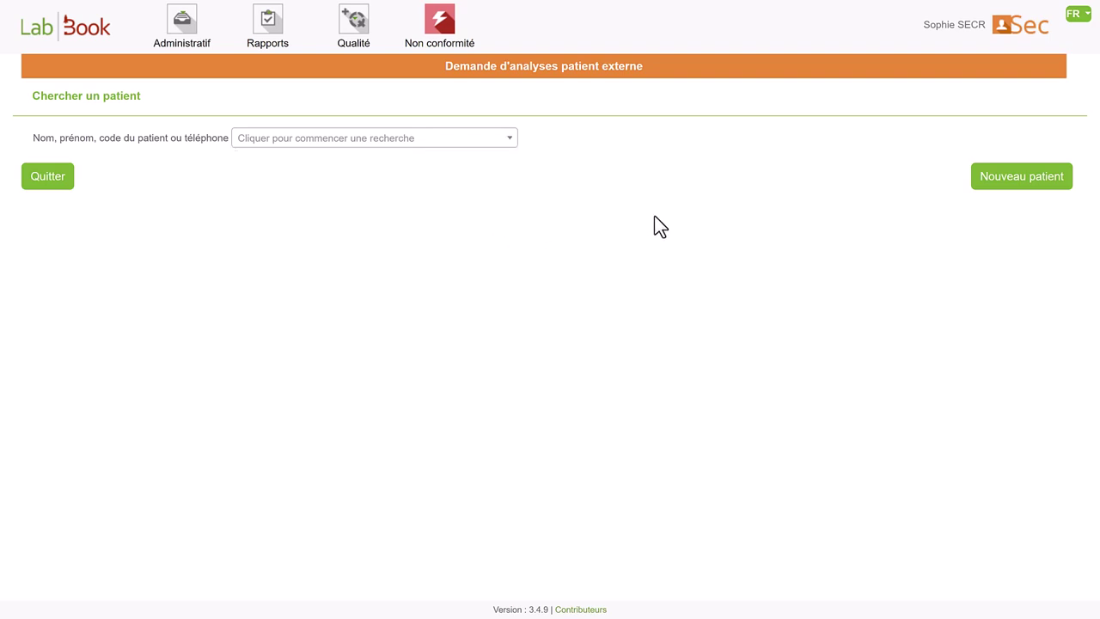
pyautogui.click(1004, 183)
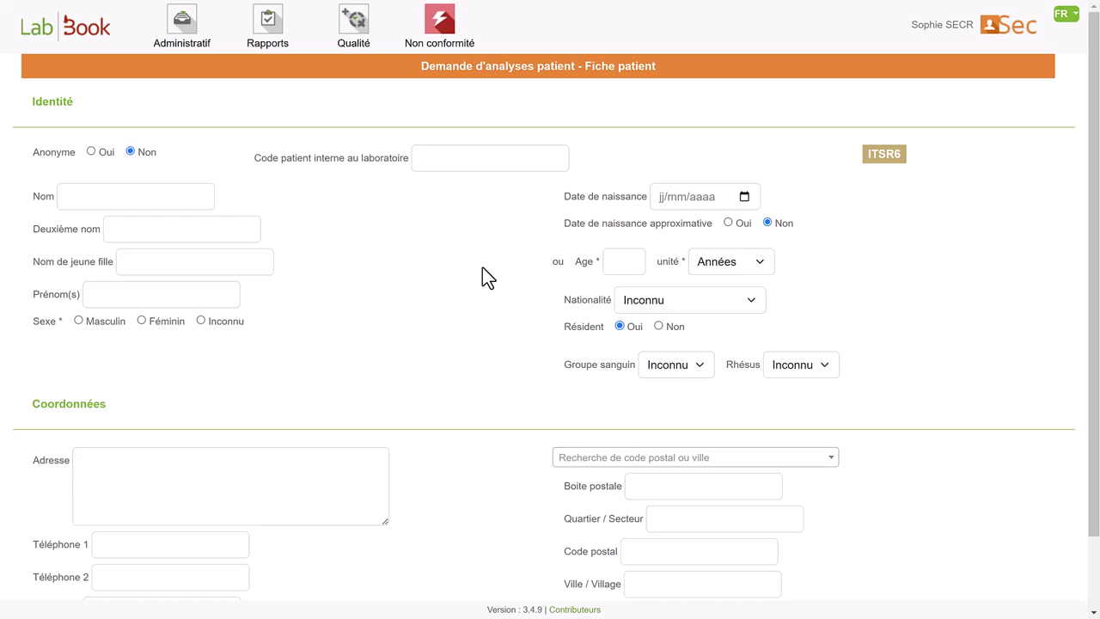
# Enter the patient's last name and first name, and set the sex to Féminin
pyautogui.click(117, 197)
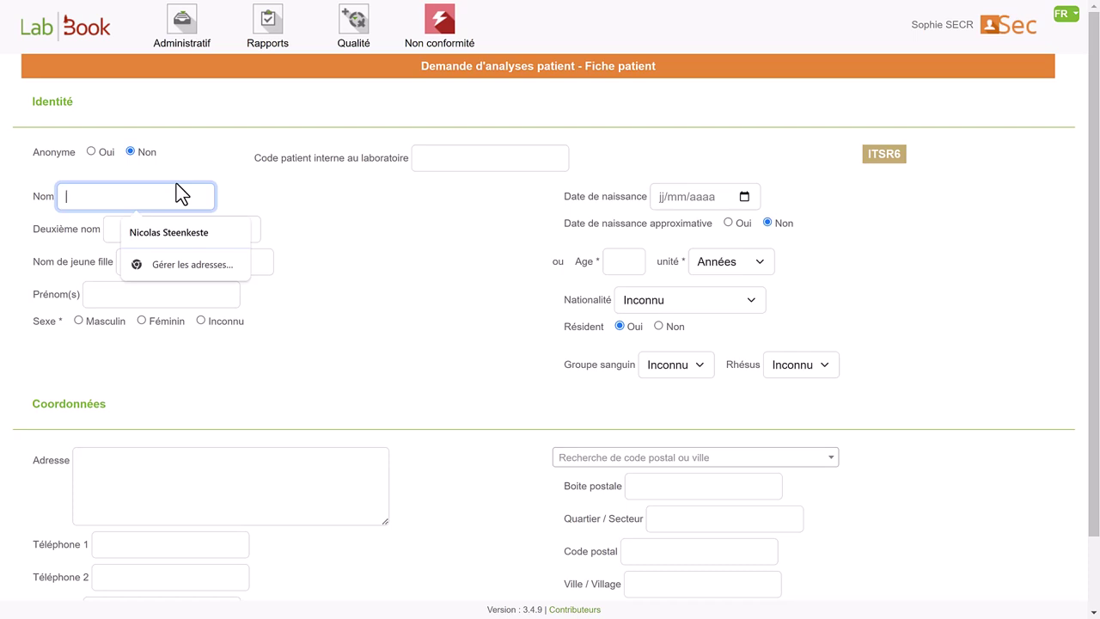
pyautogui.write('Str')
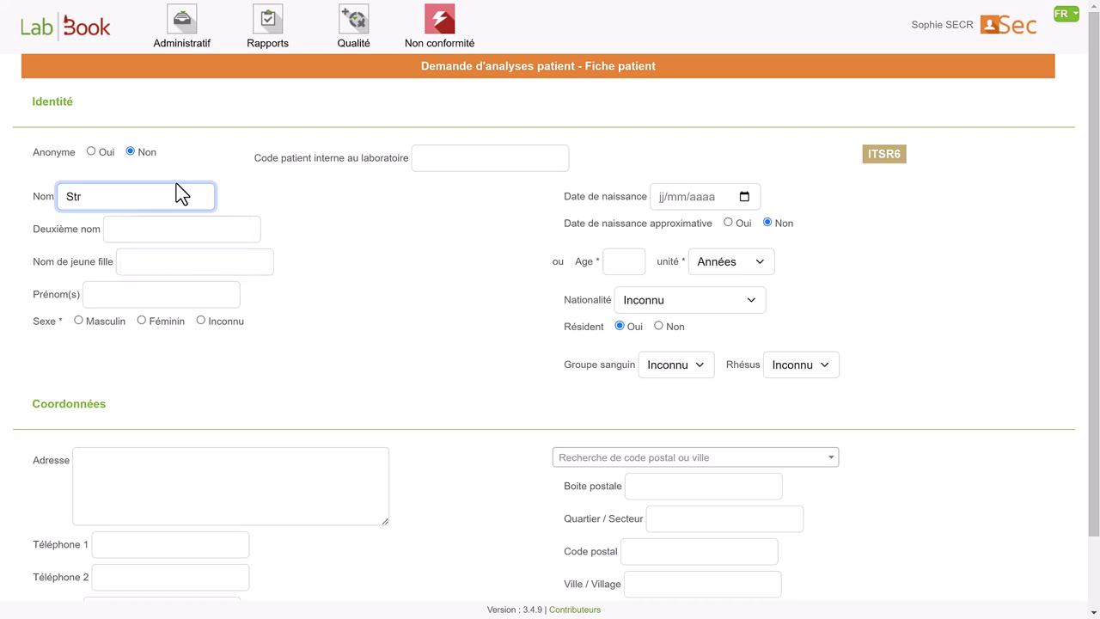
pyautogui.press('BackSpace')
pyautogui.write('ark')
pyautogui.click(172, 291)
pyautogui.write('S')
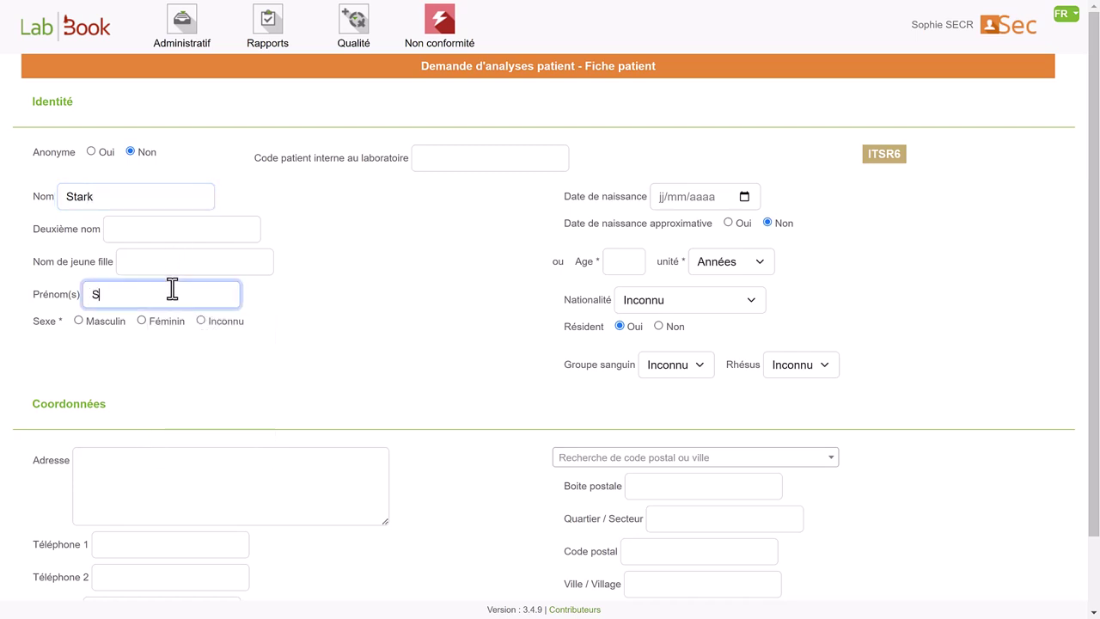
pyautogui.write('ansa')
pyautogui.click(153, 325)
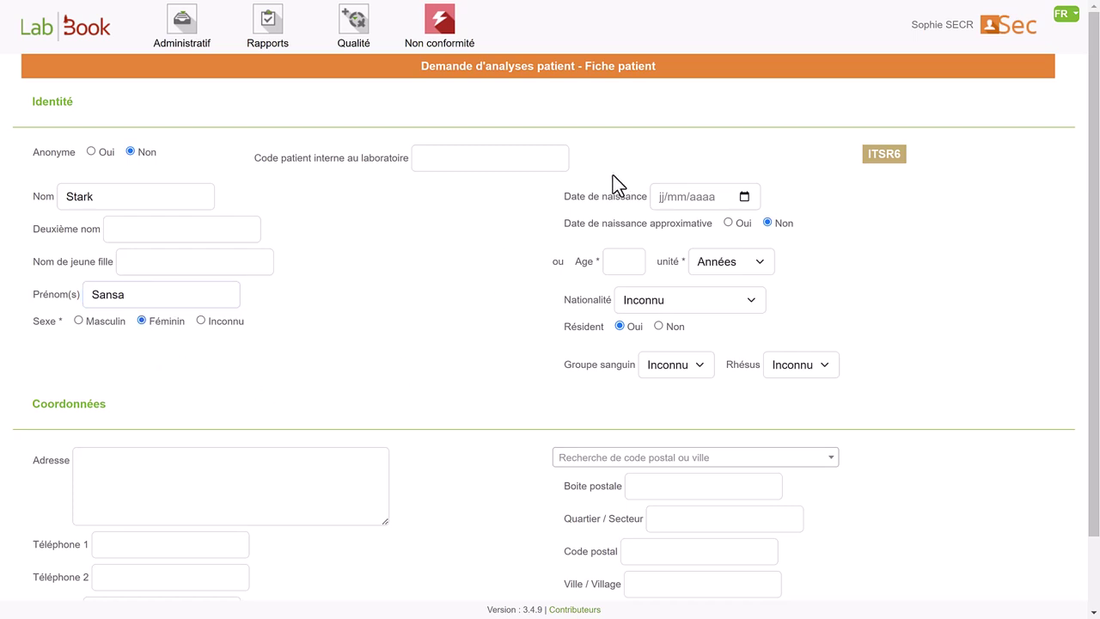
pyautogui.click(522, 158)
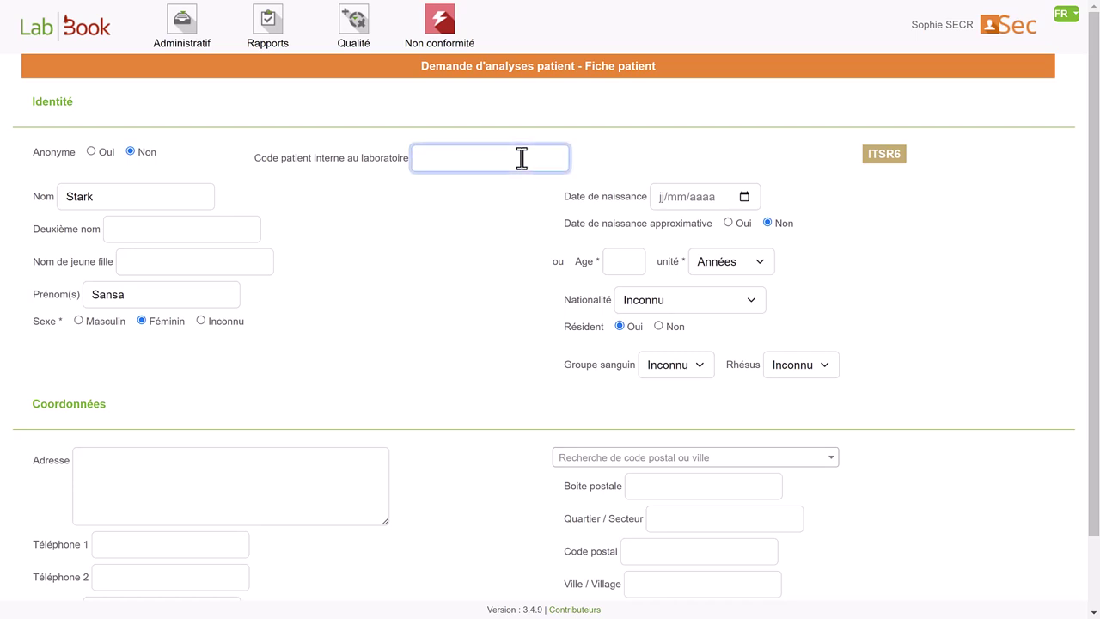
pyautogui.click(744, 198)
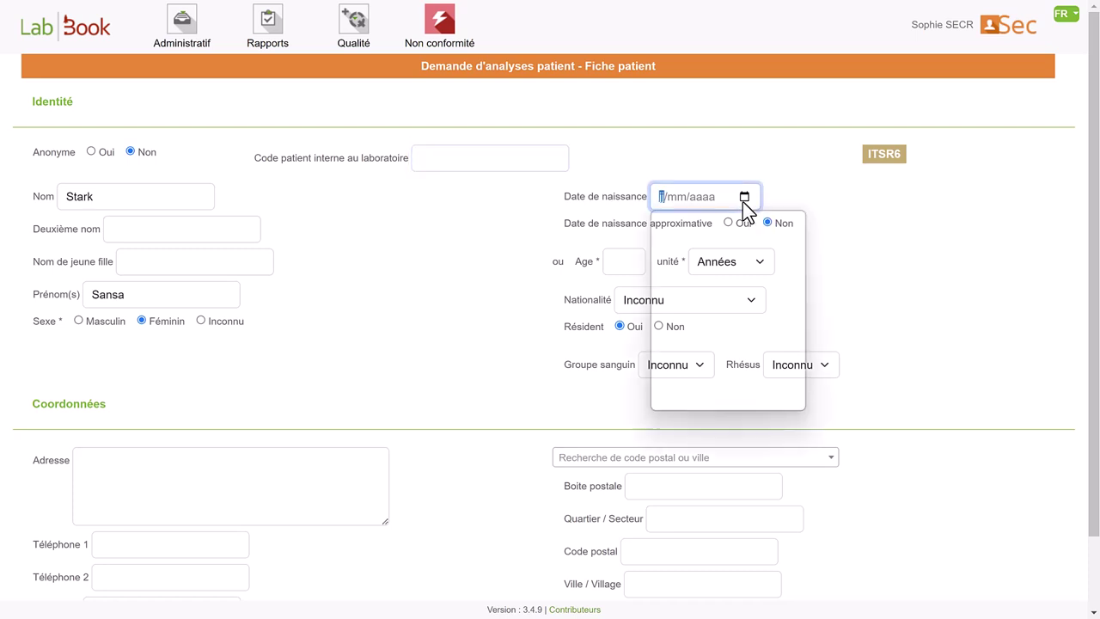
pyautogui.click(800, 187)
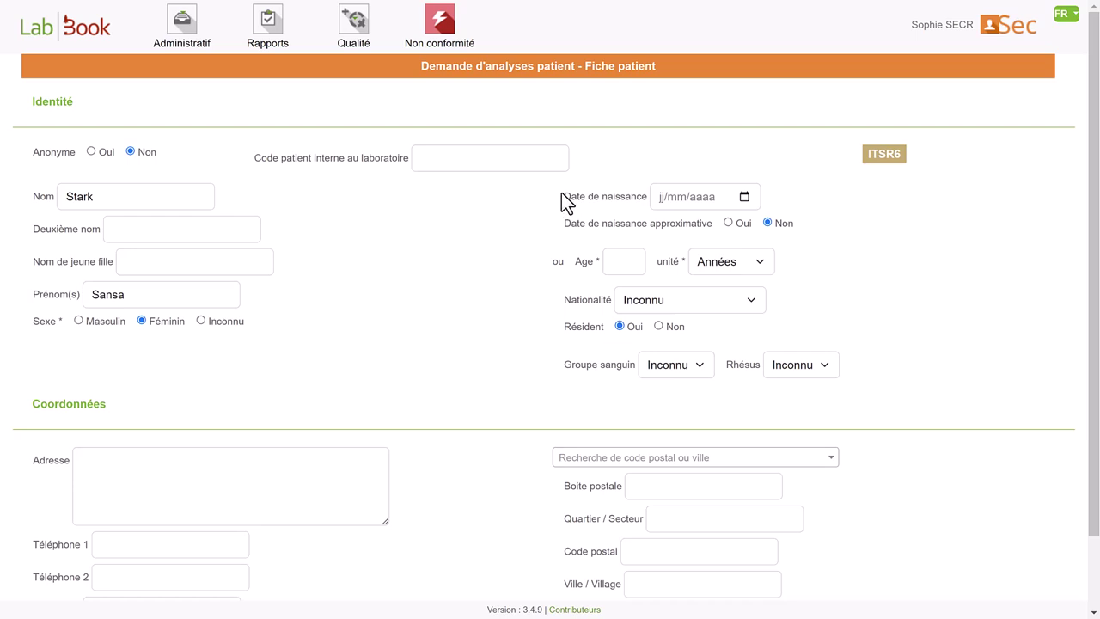
pyautogui.moveTo(562, 196); pyautogui.dragTo(774, 265)
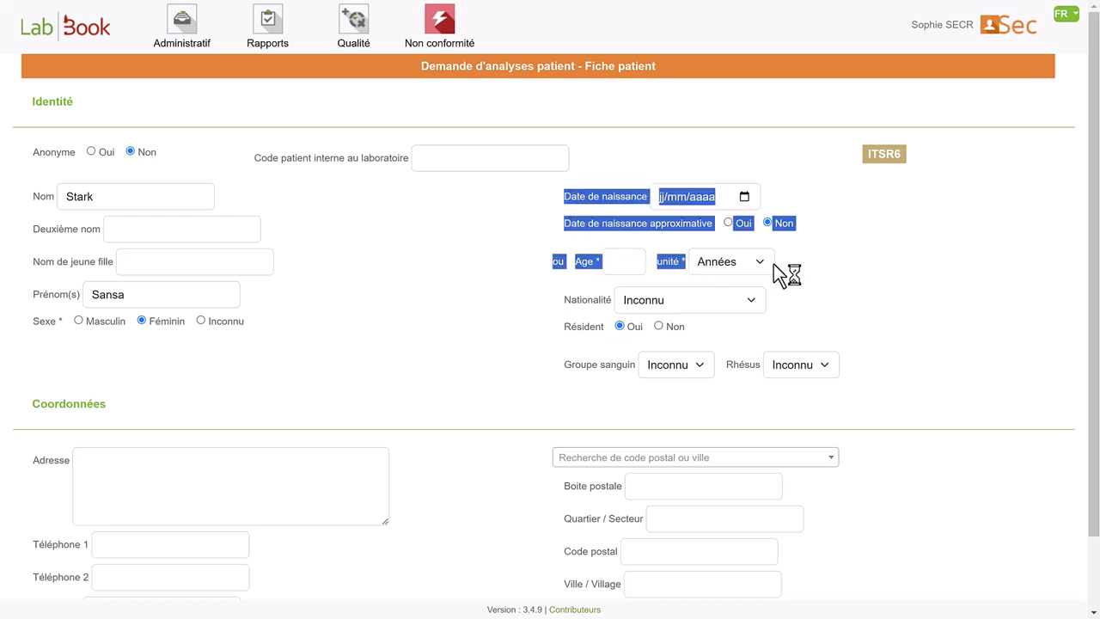
pyautogui.click(838, 259)
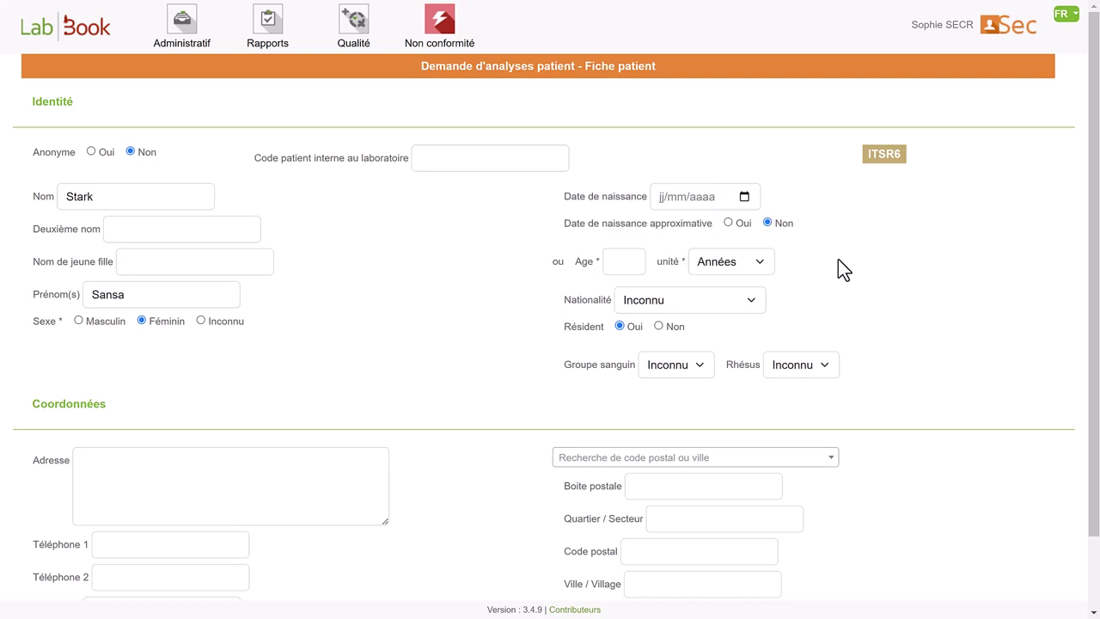
# Enter the patient's date of birth in the identity section
pyautogui.click(655, 196)
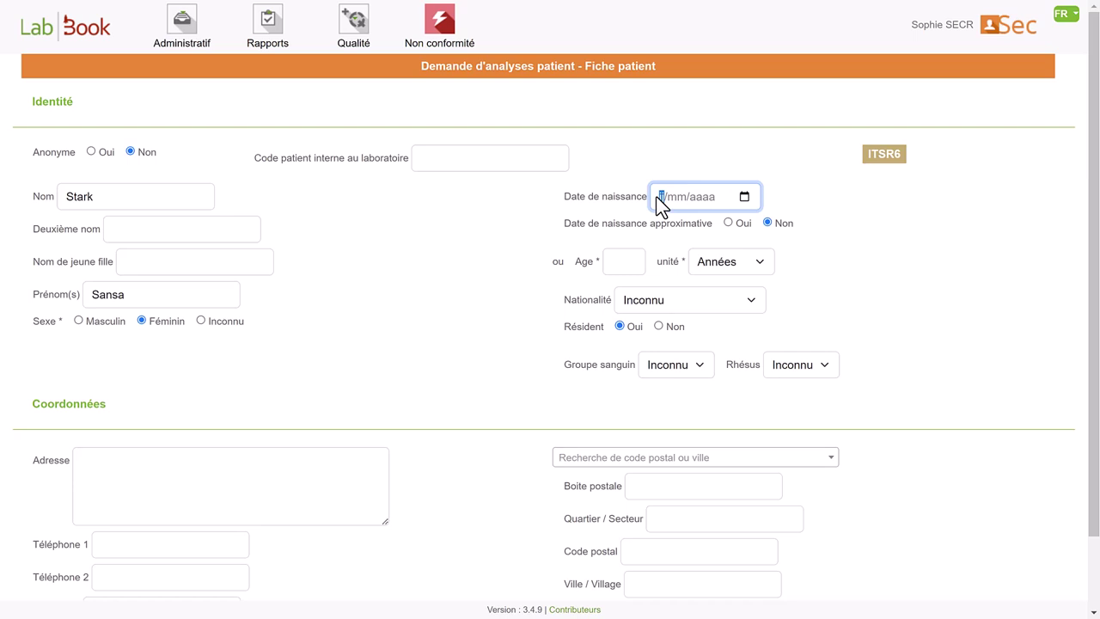
pyautogui.write('24/0')
pyautogui.write('4/2018')
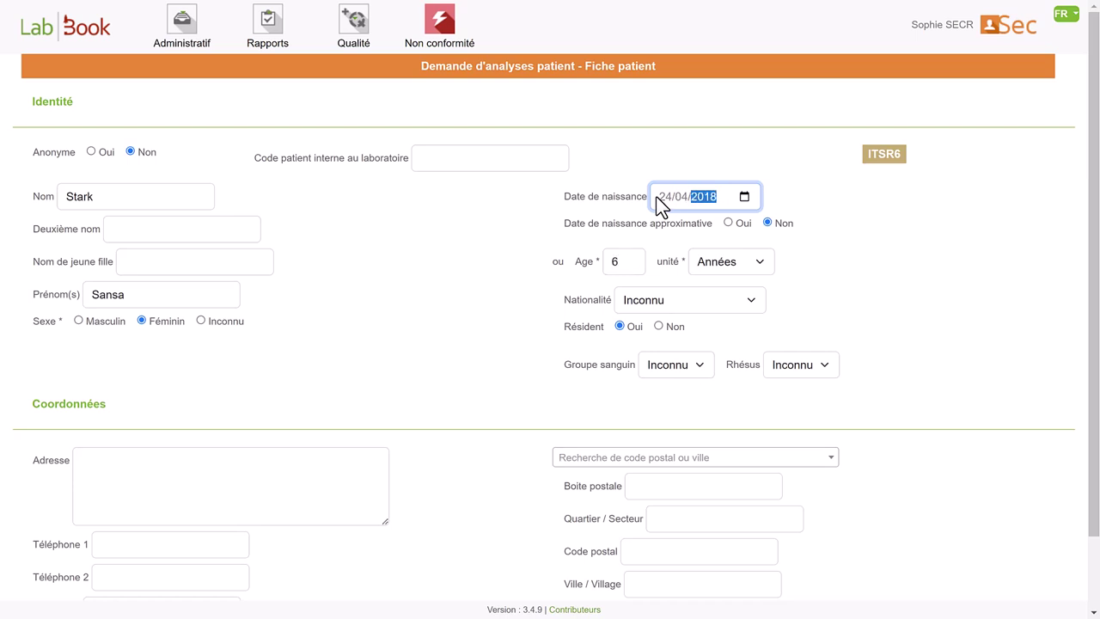
pyautogui.click(952, 228)
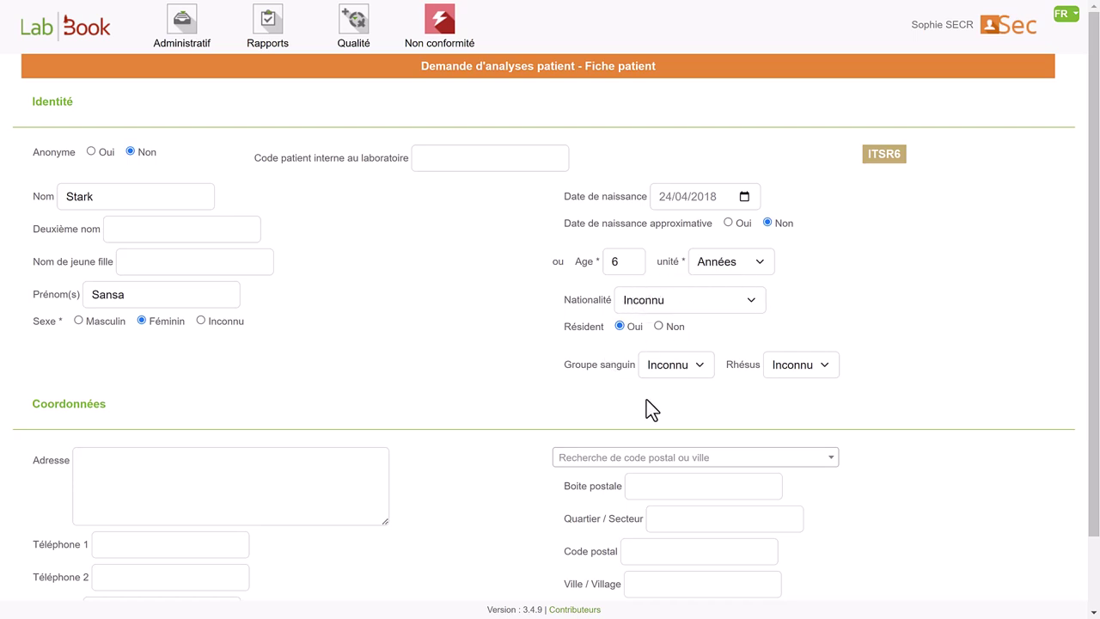
# Save the new patient record with the contact details left blank
pyautogui.scroll(-2, 646, 400)
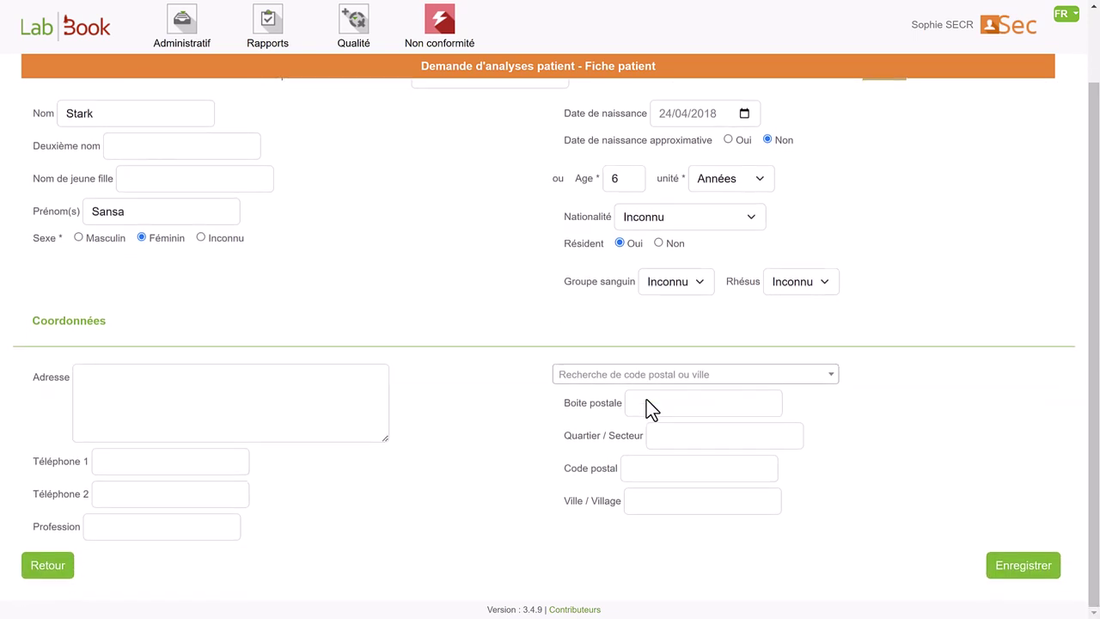
pyautogui.click(683, 375)
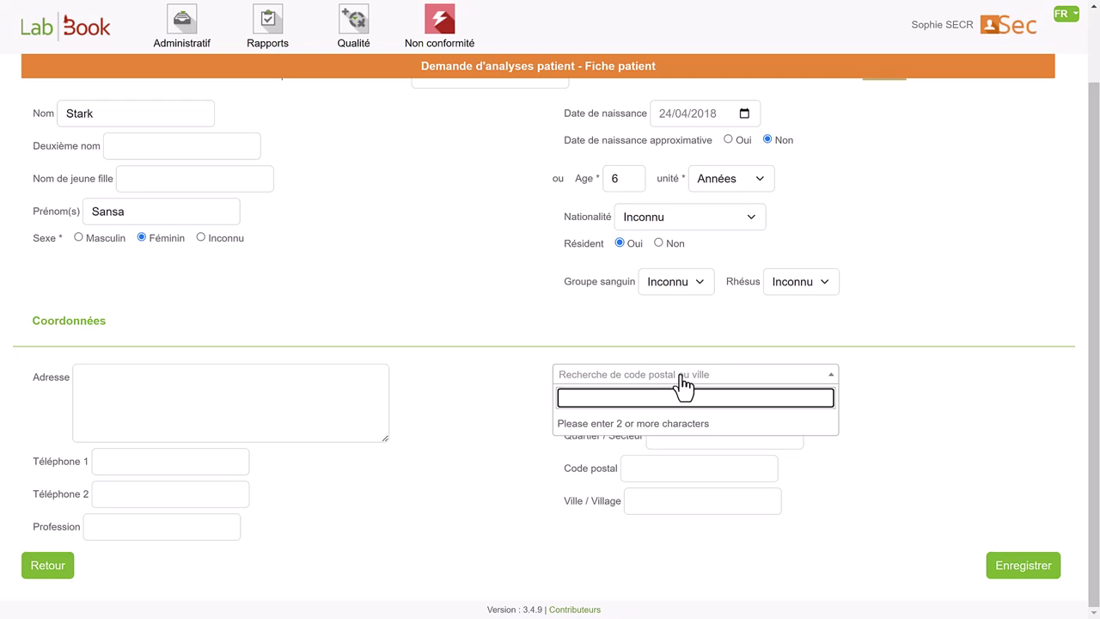
pyautogui.click(879, 371)
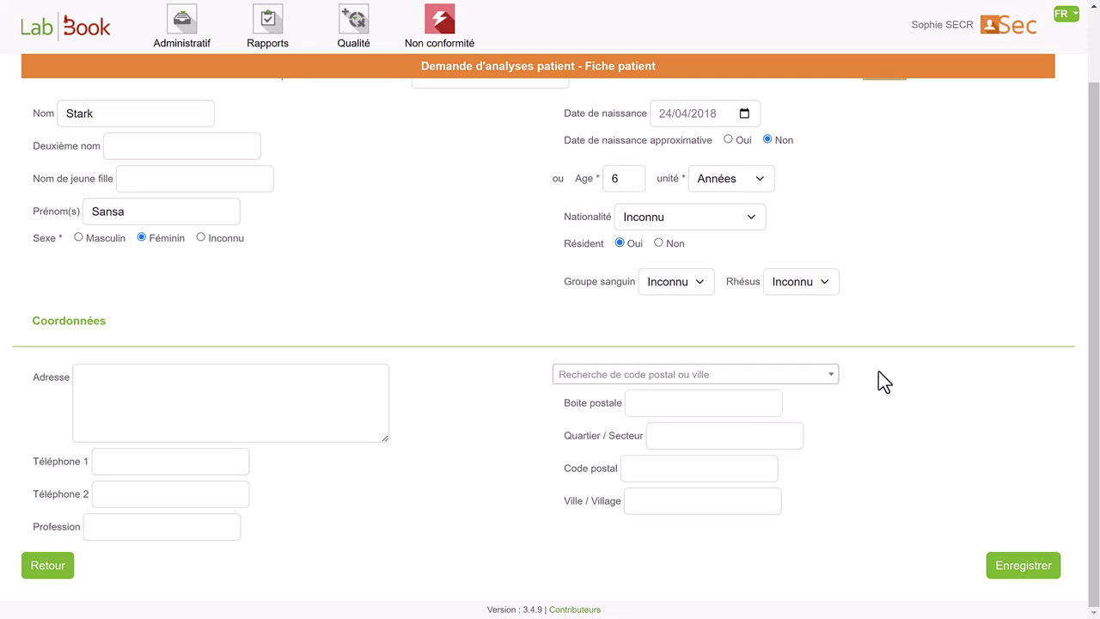
pyautogui.click(998, 567)
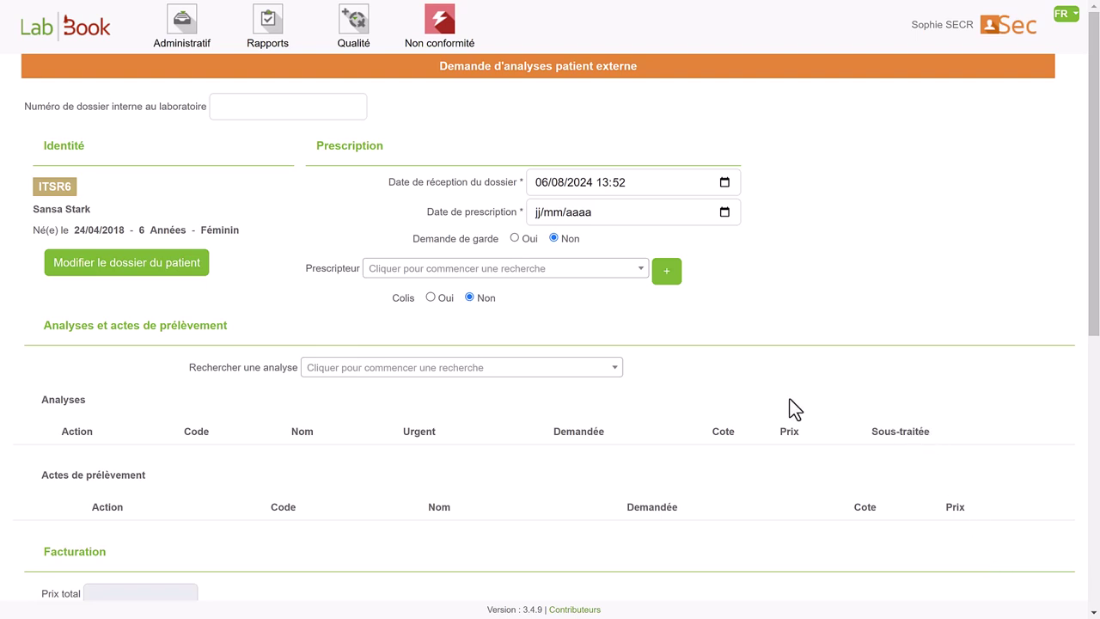
# Set the request's prescription date to 06/08/2024, leaving the prescriber unselected
pyautogui.click(537, 215)
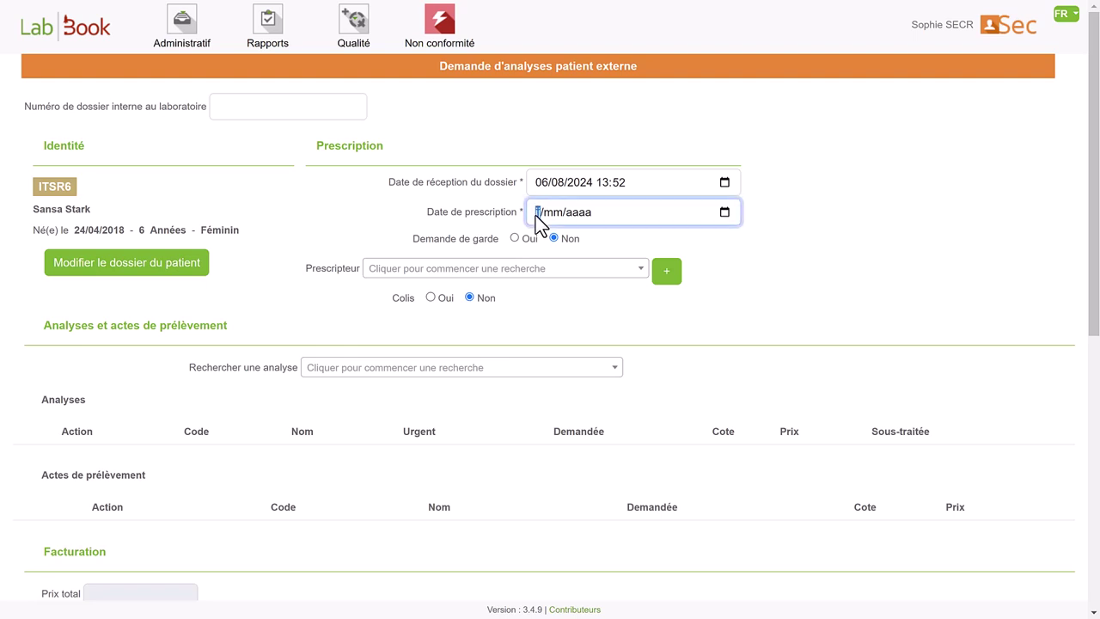
pyautogui.click(725, 215)
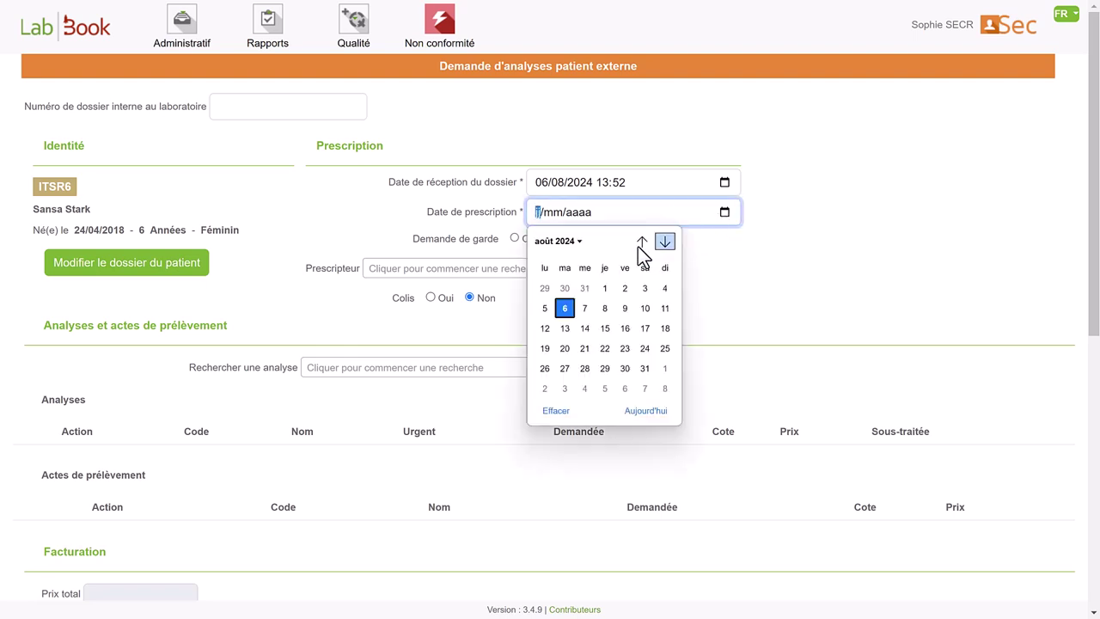
pyautogui.click(564, 307)
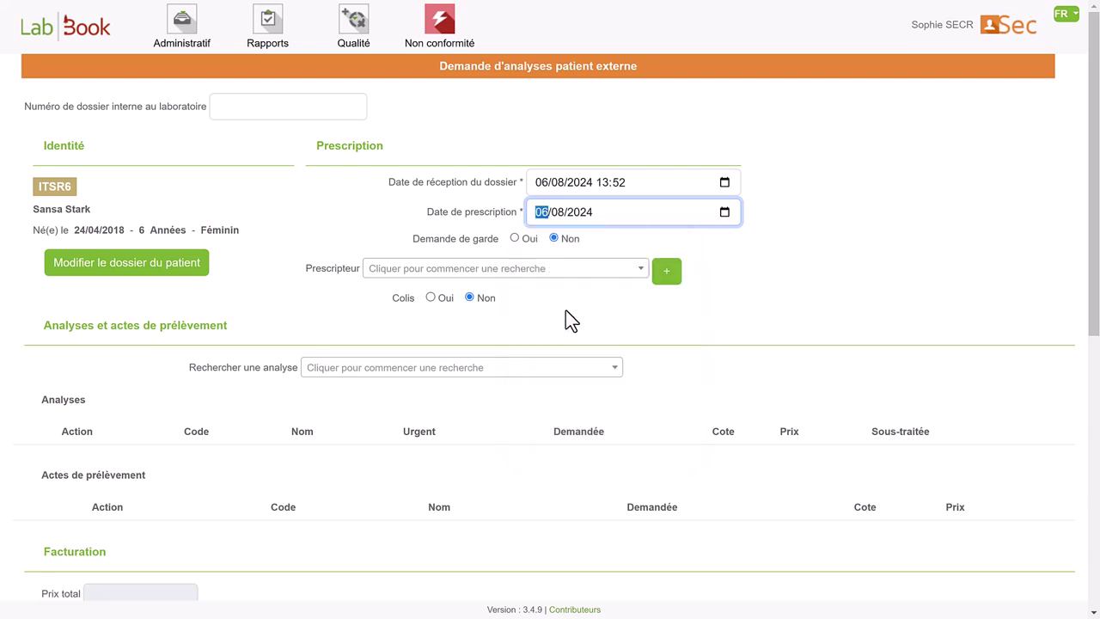
pyautogui.click(530, 270)
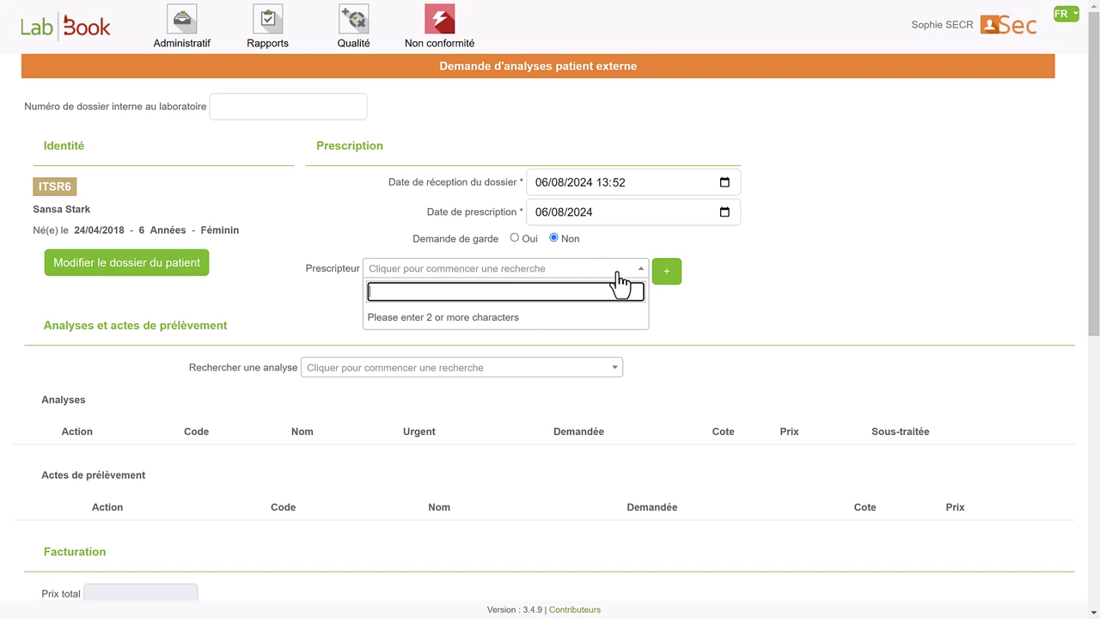
pyautogui.click(697, 312)
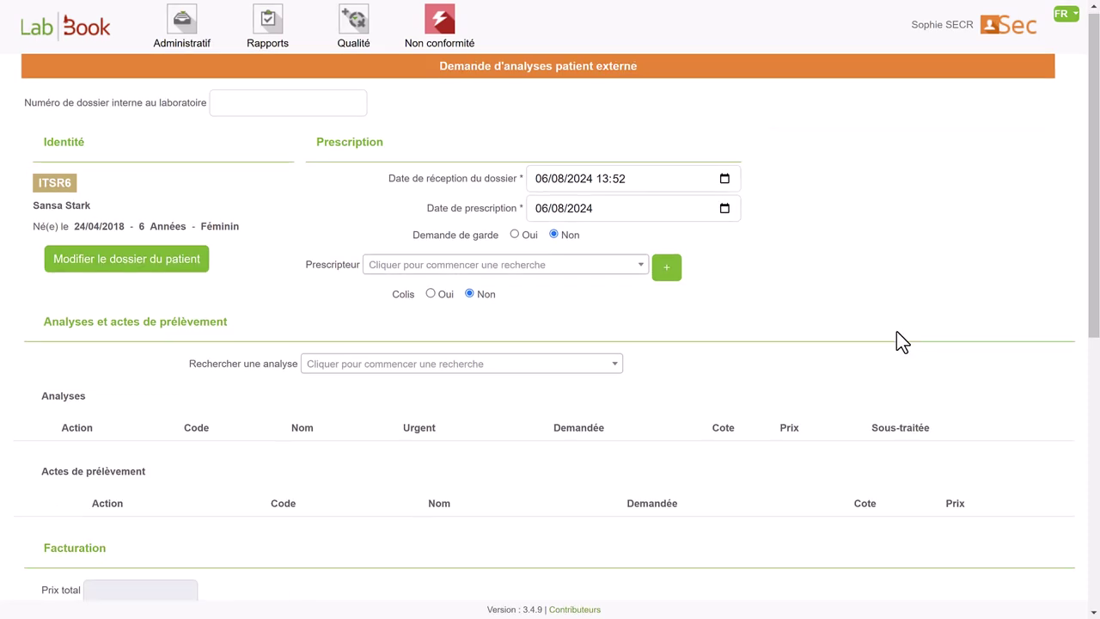
# Search the analyses for glucose and add the B005 Glucose blood biochemistry analysis to the request
pyautogui.scroll(-3, 897, 335)
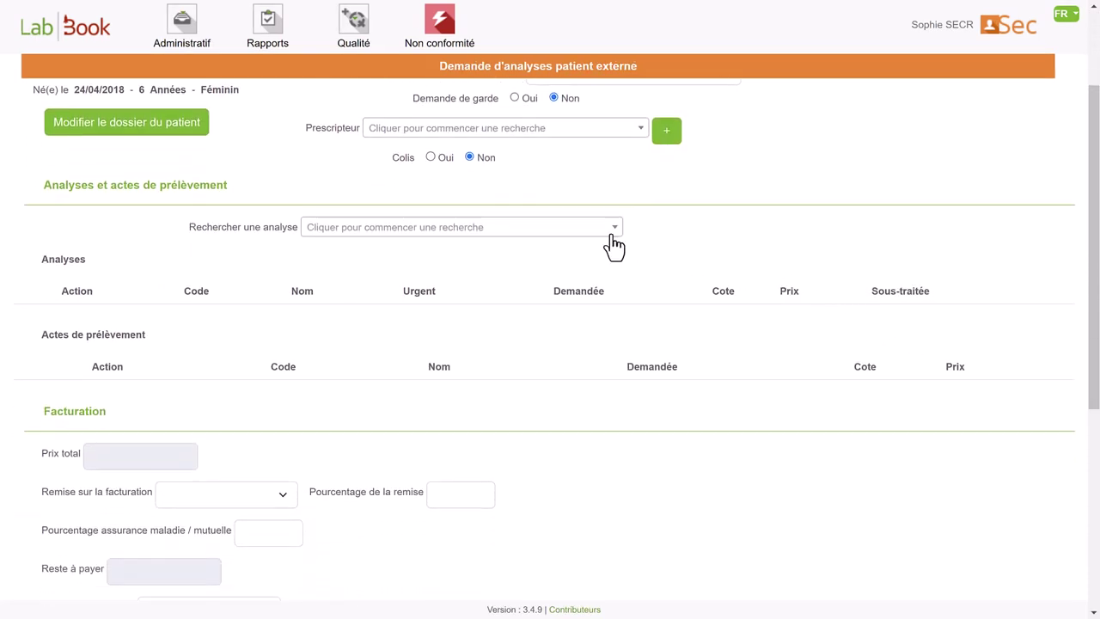
pyautogui.click(551, 234)
pyautogui.write('g')
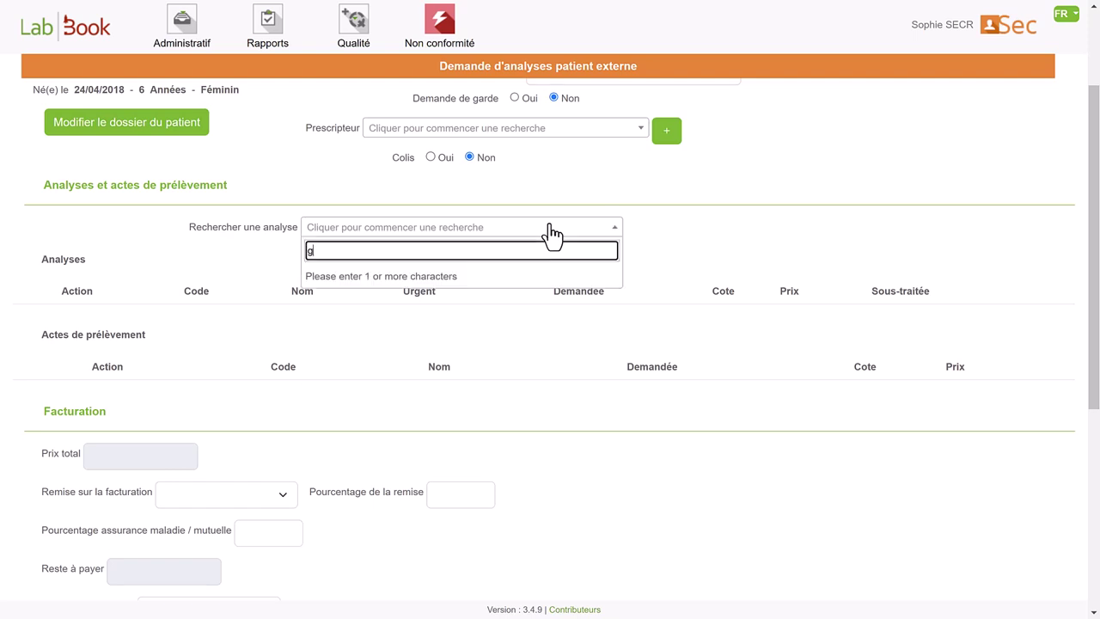
pyautogui.write('lucose')
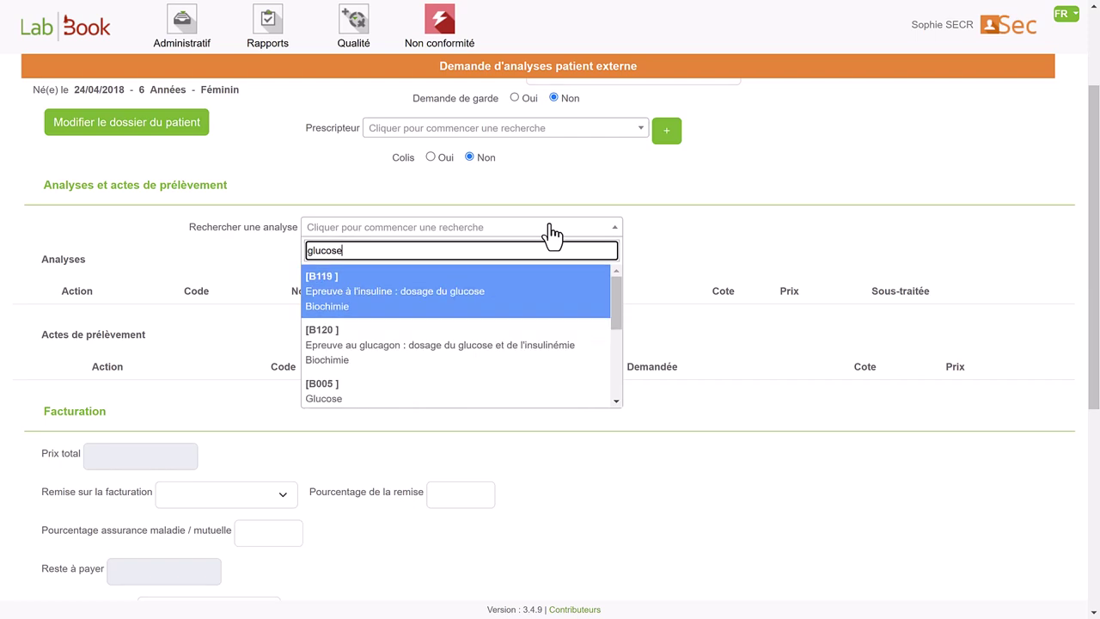
pyautogui.press('Down')
pyautogui.press('Down')
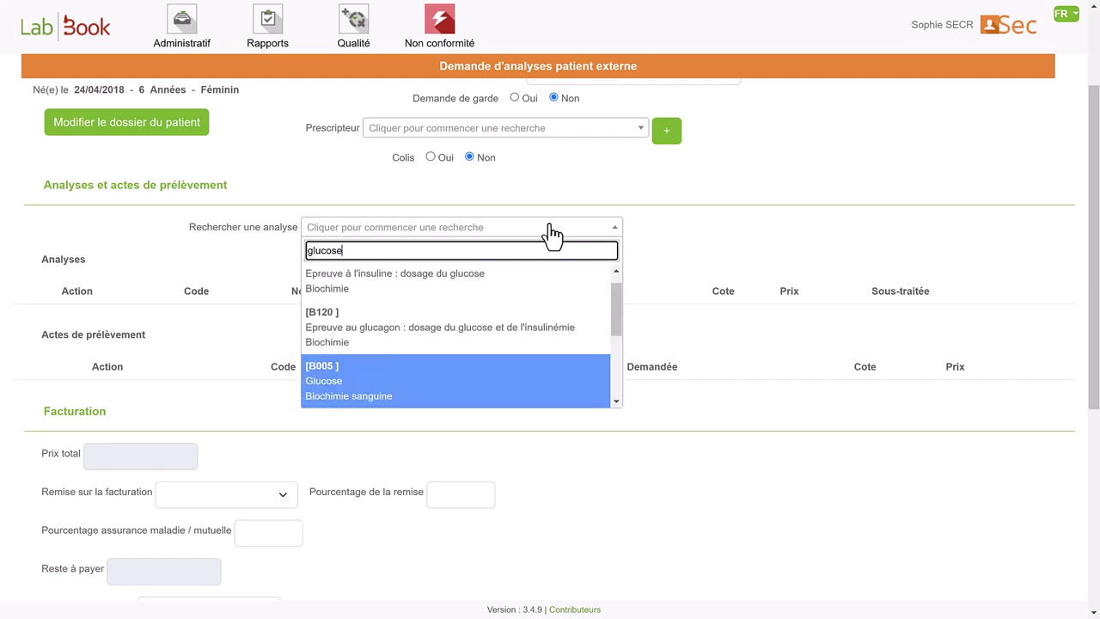
pyautogui.press('Return')
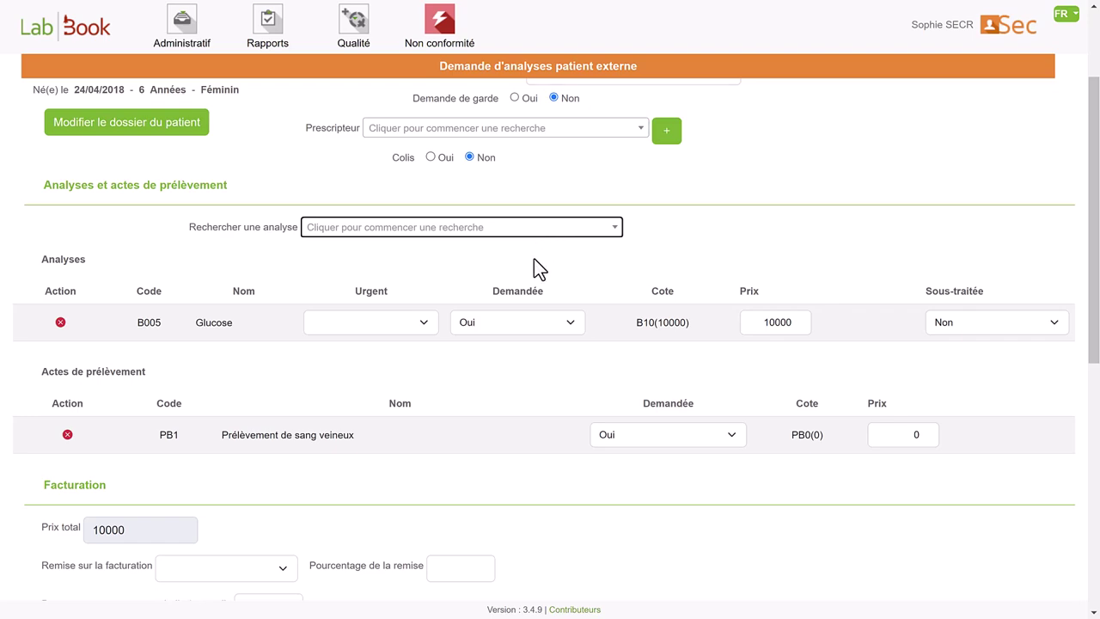
pyautogui.scroll(-1, 534, 260)
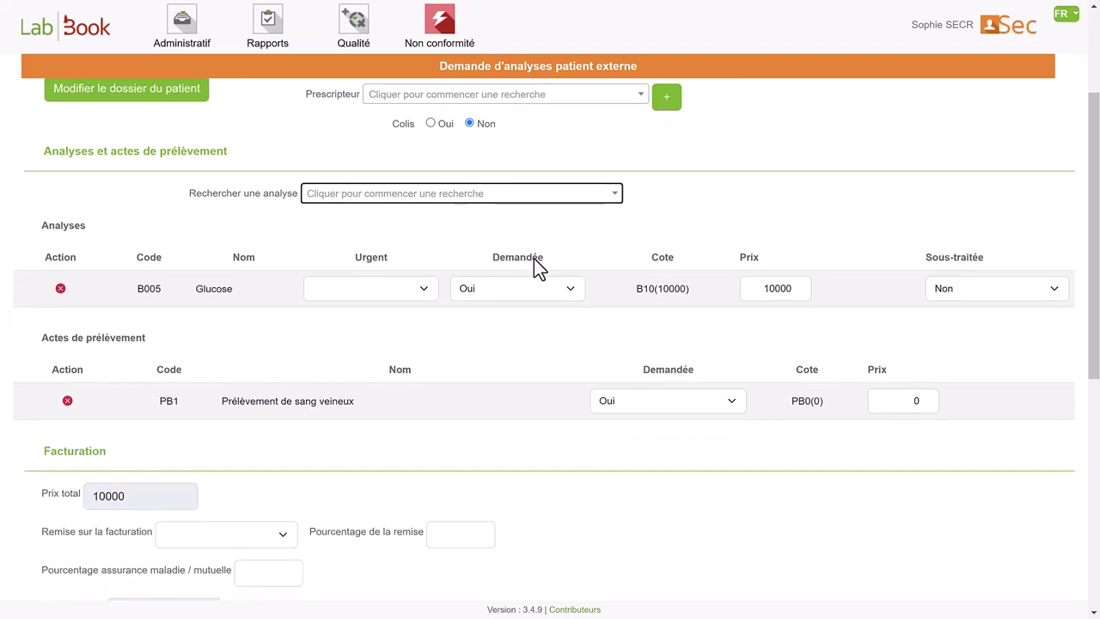
# Set the collection date and time of the blood sample for analysis B005 to 06/08/2024 15:54
pyautogui.scroll(-1, 533, 267)
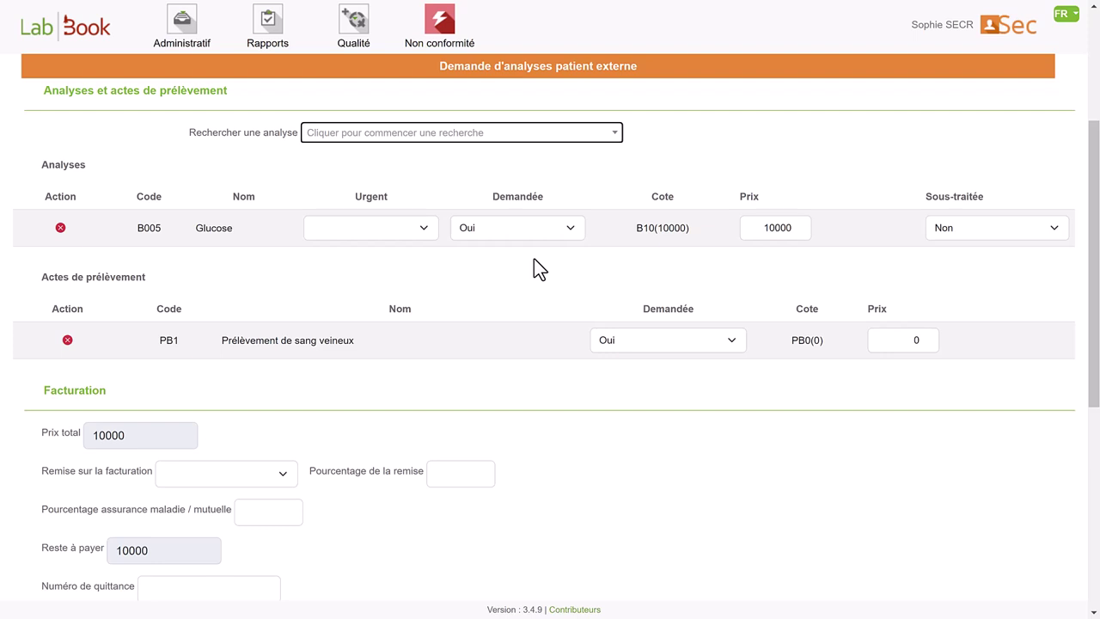
pyautogui.scroll(-1, 533, 258)
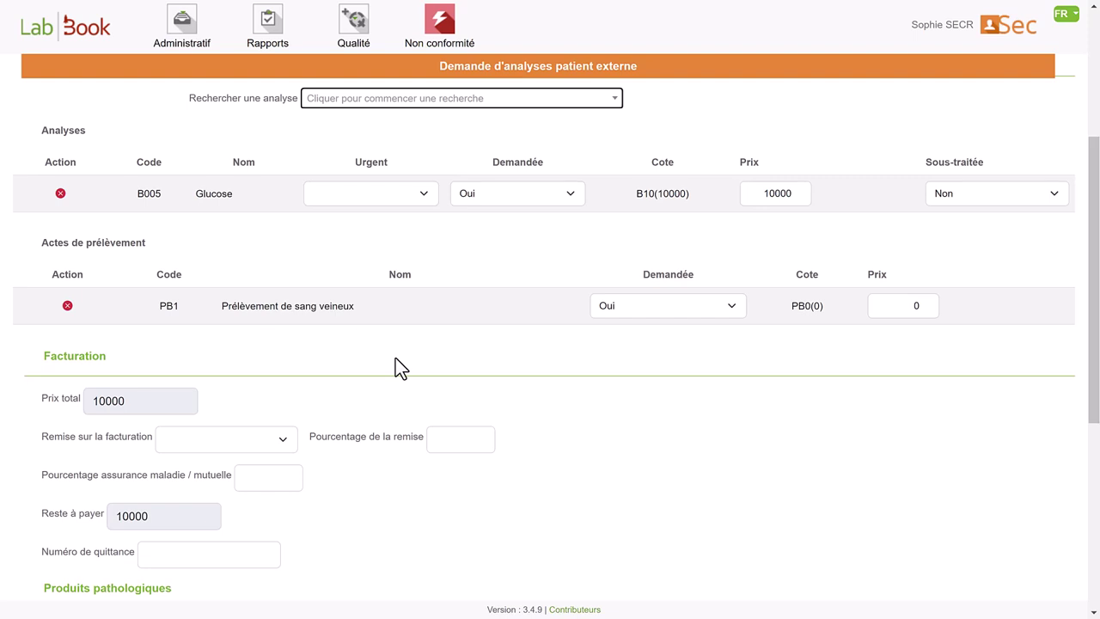
pyautogui.scroll(-2, 395, 358)
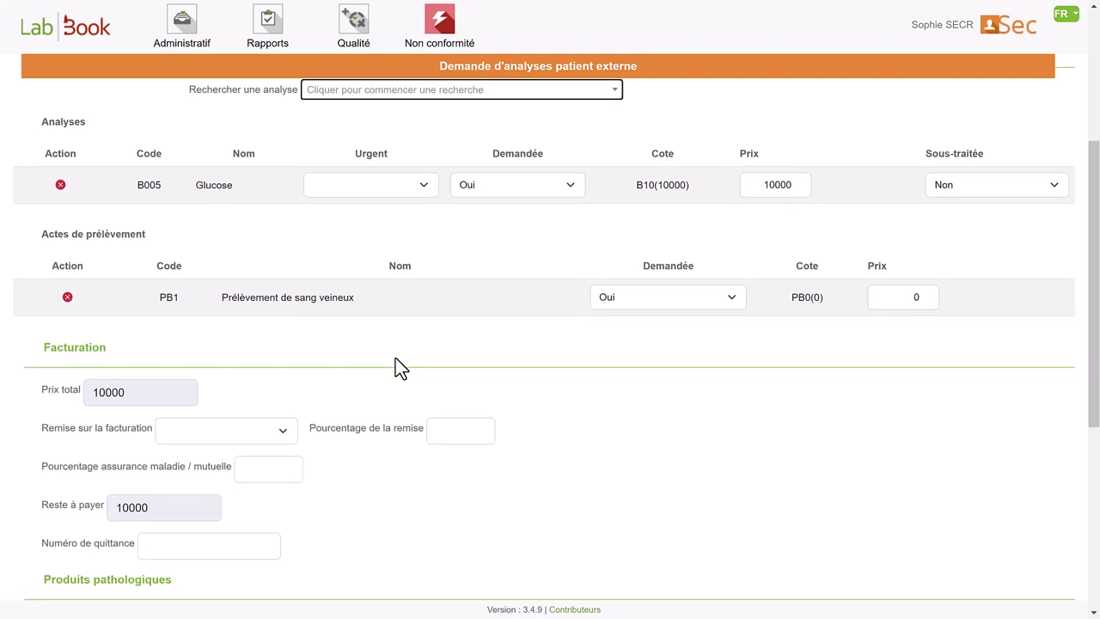
pyautogui.scroll(-2, 395, 358)
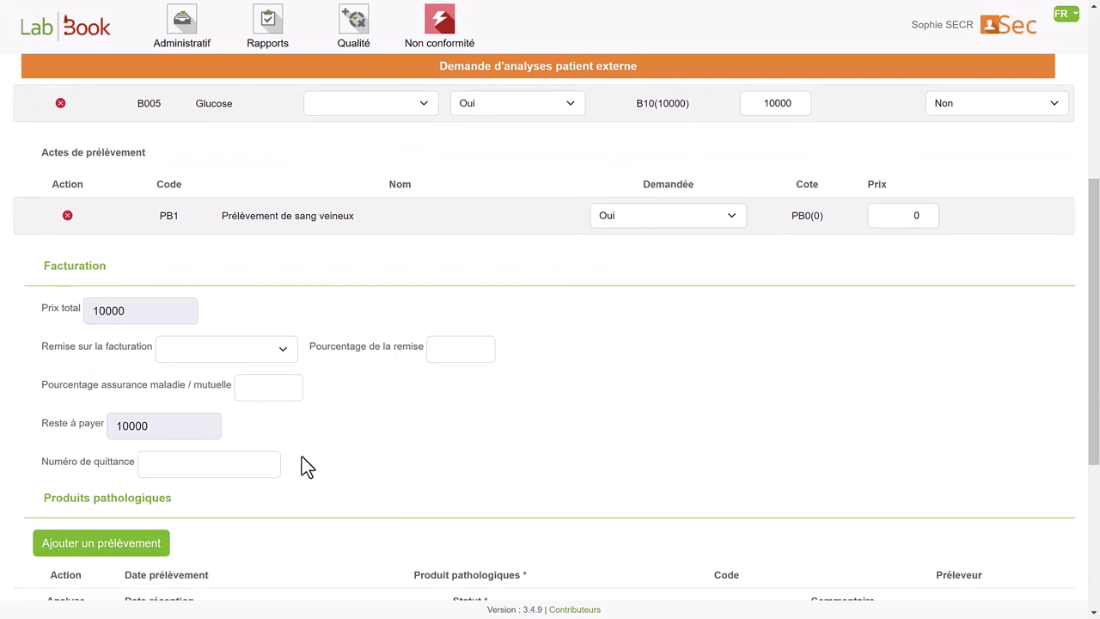
pyautogui.scroll(-3, 303, 458)
pyautogui.scroll(-3, 302, 457)
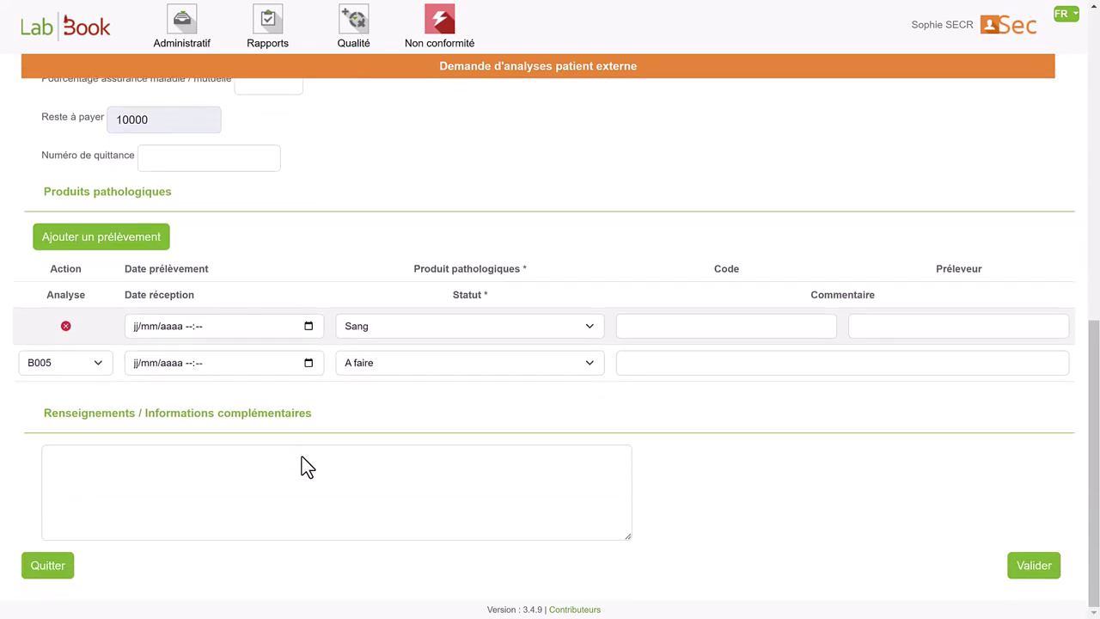
pyautogui.click(134, 330)
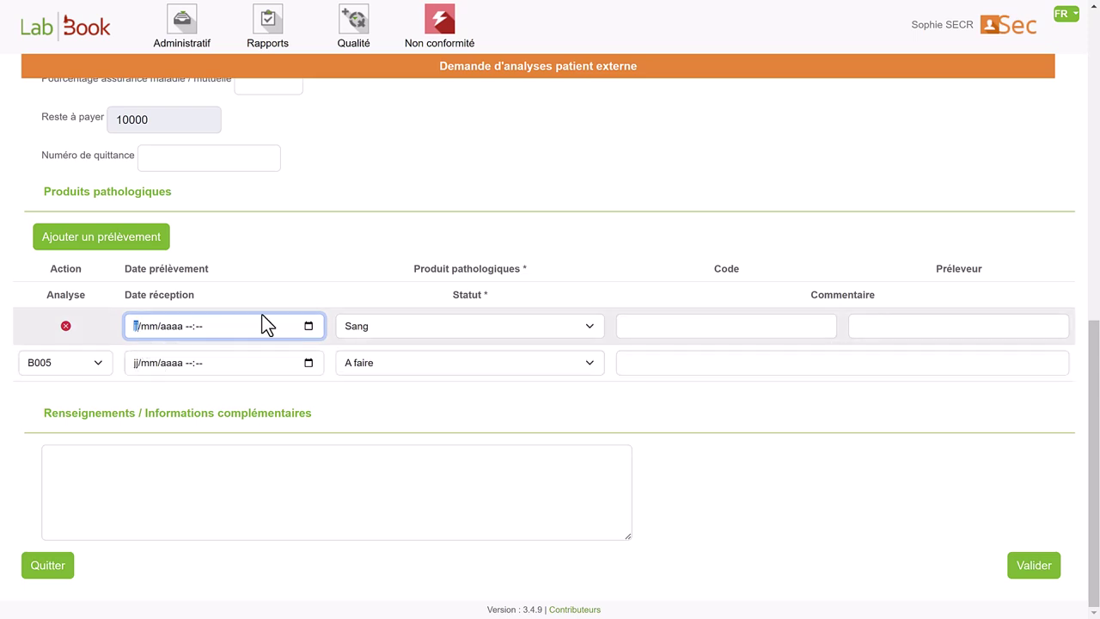
pyautogui.click(309, 327)
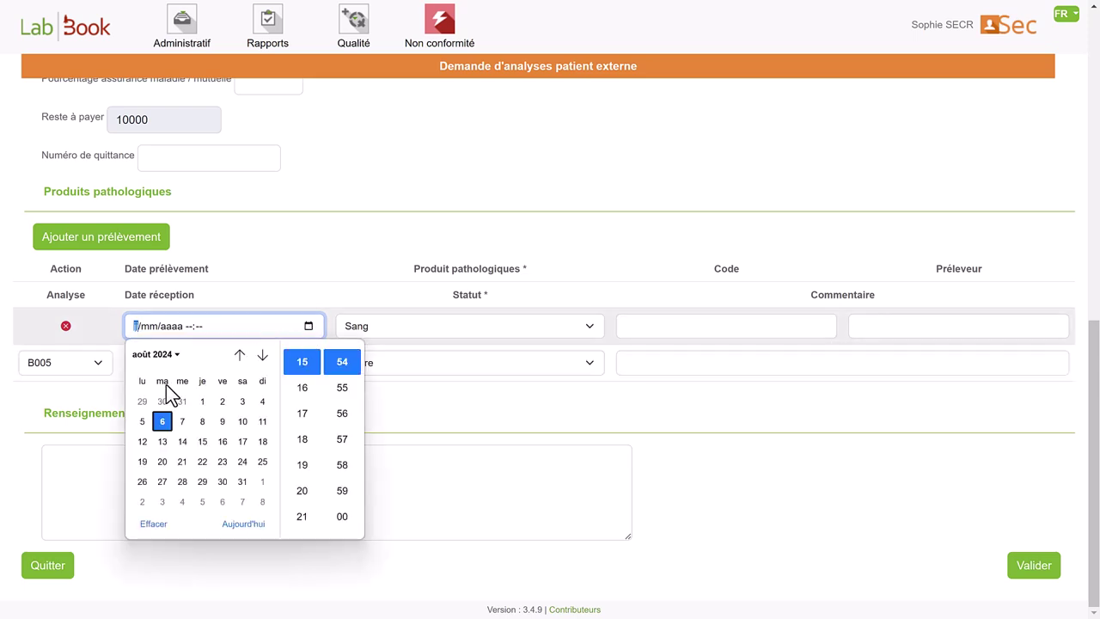
pyautogui.click(162, 428)
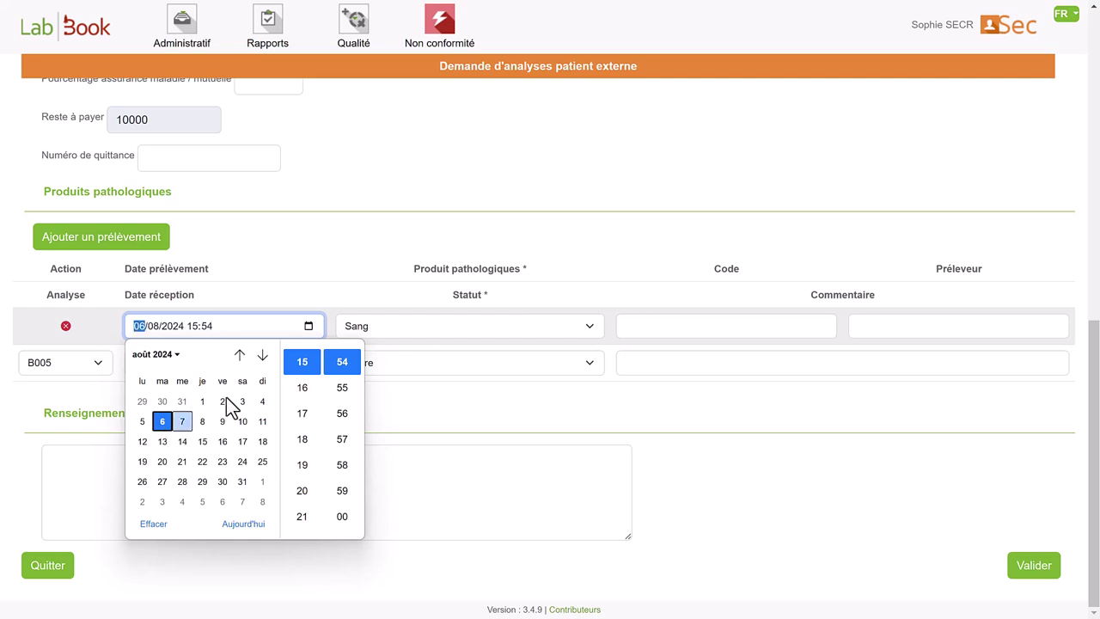
pyautogui.click(314, 364)
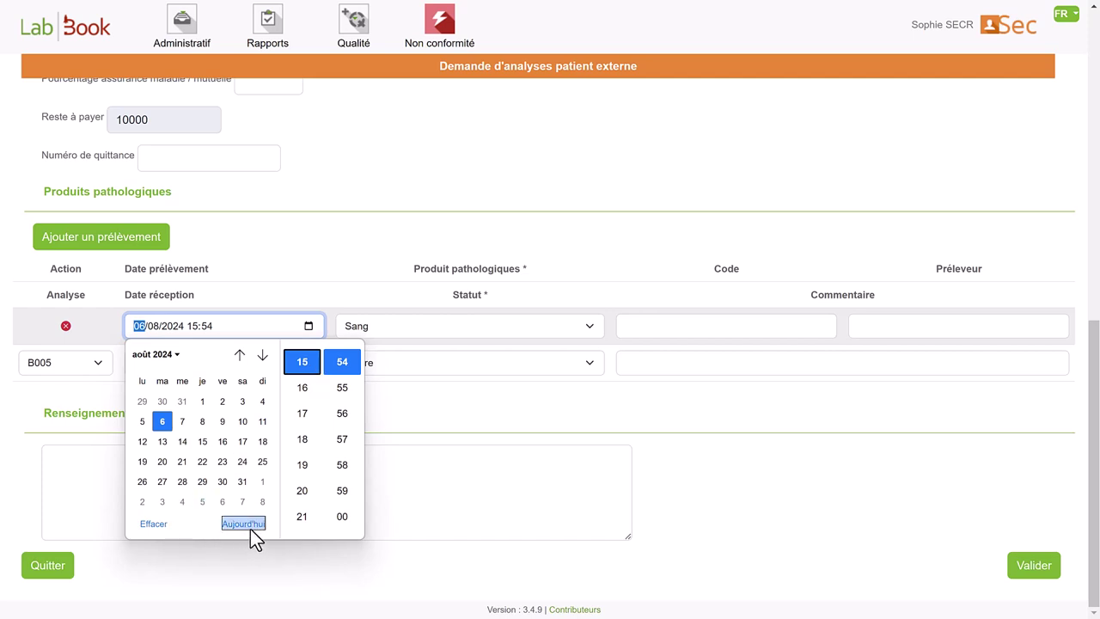
pyautogui.click(350, 295)
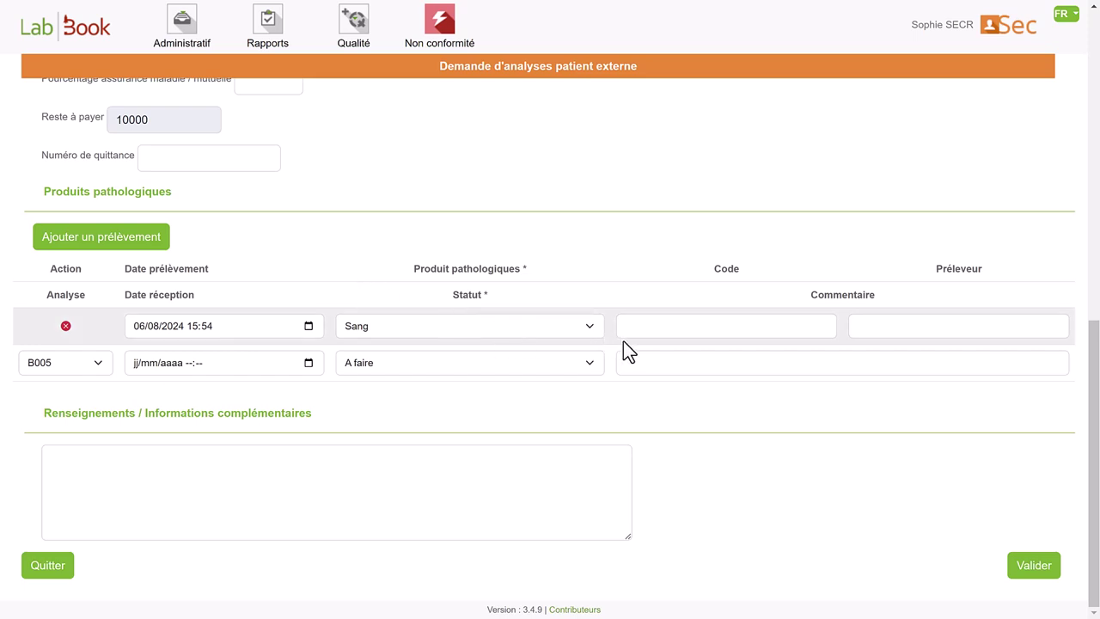
# Leave the sample's code, comment and the additional information blank, and validate the analysis request, confirming the record's creation
pyautogui.click(669, 334)
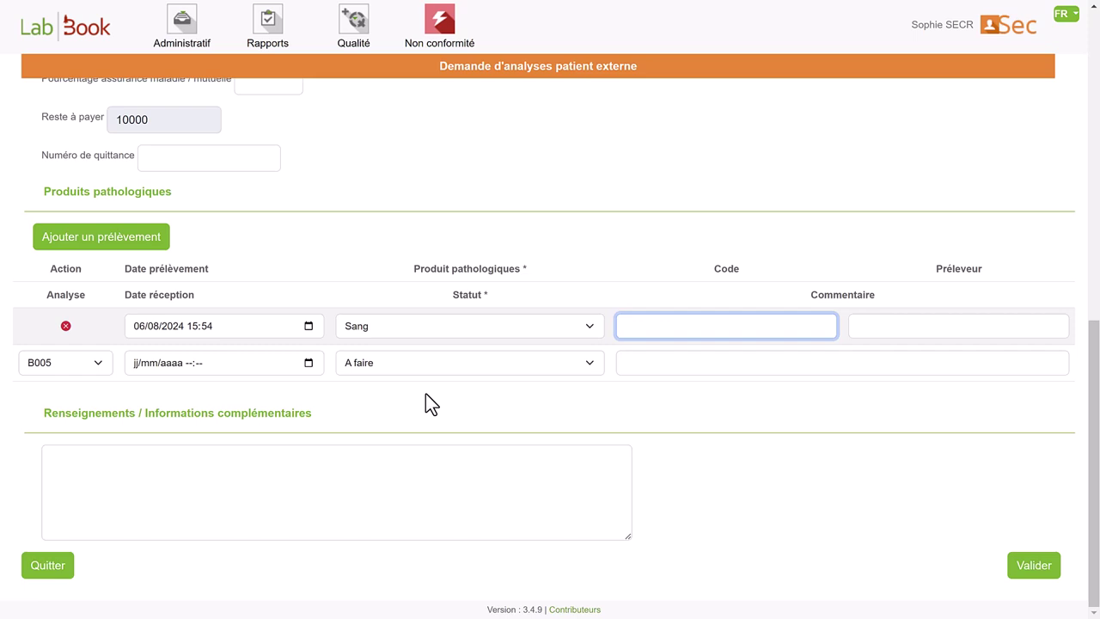
pyautogui.click(645, 370)
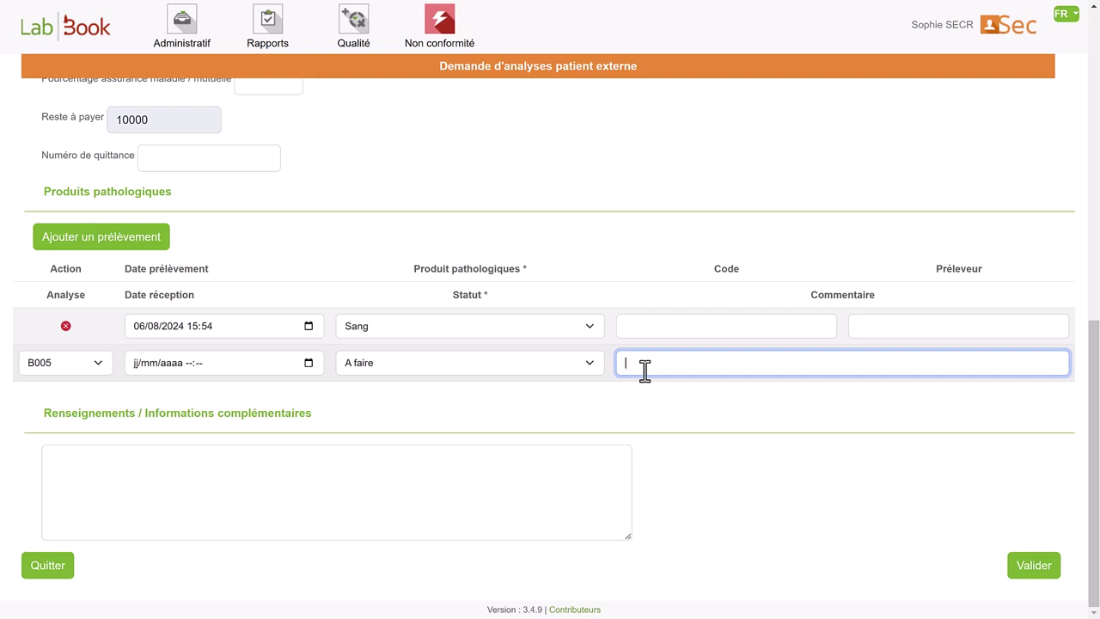
pyautogui.click(372, 472)
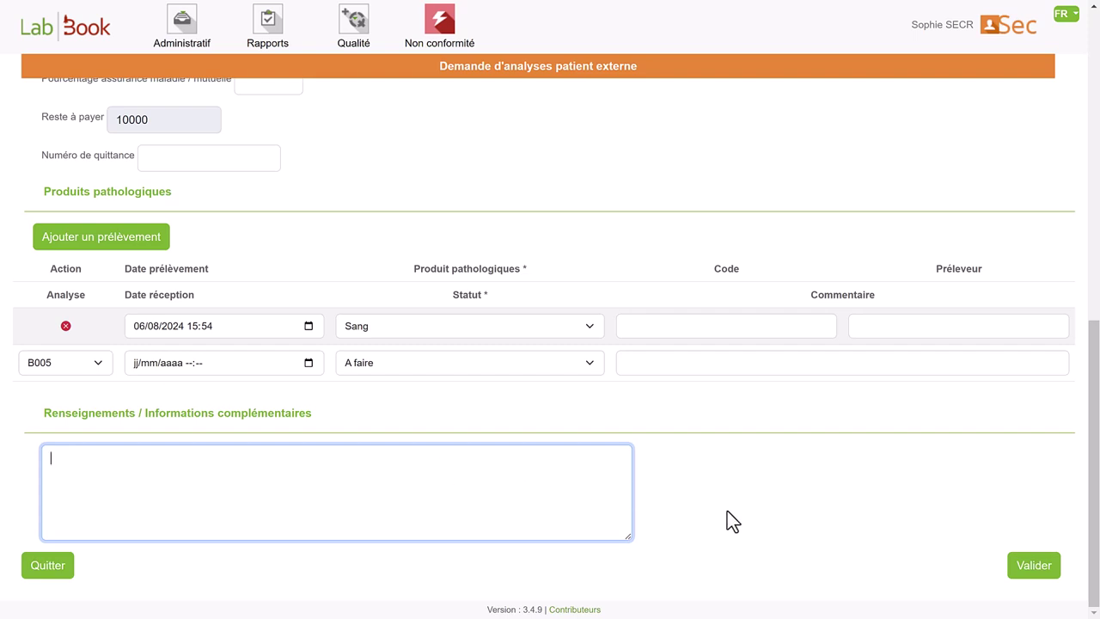
pyautogui.click(1034, 568)
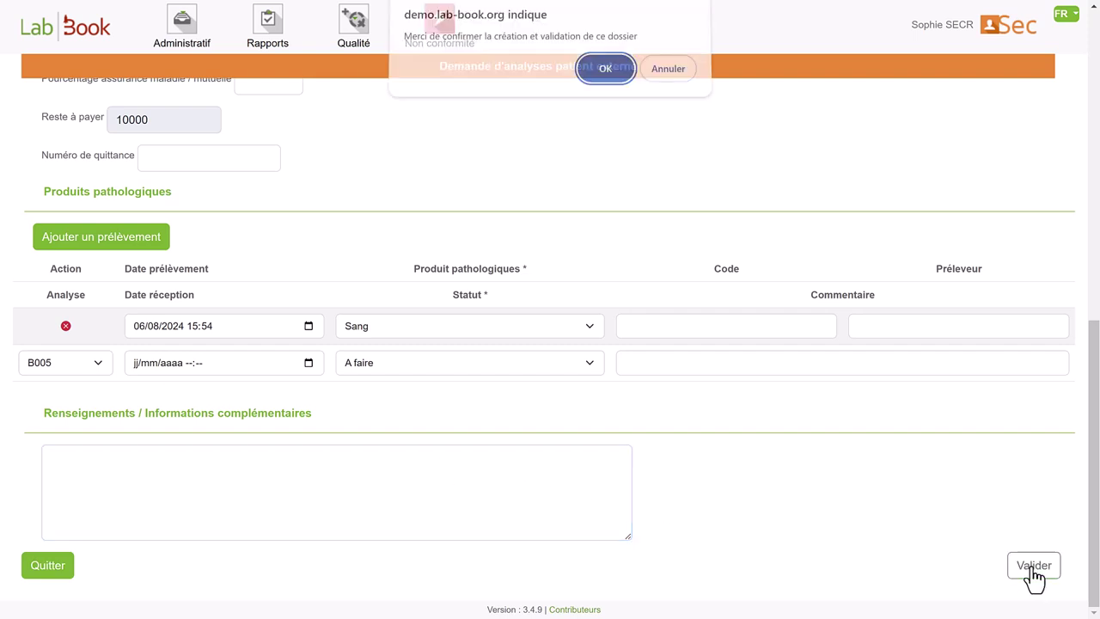
pyautogui.click(612, 77)
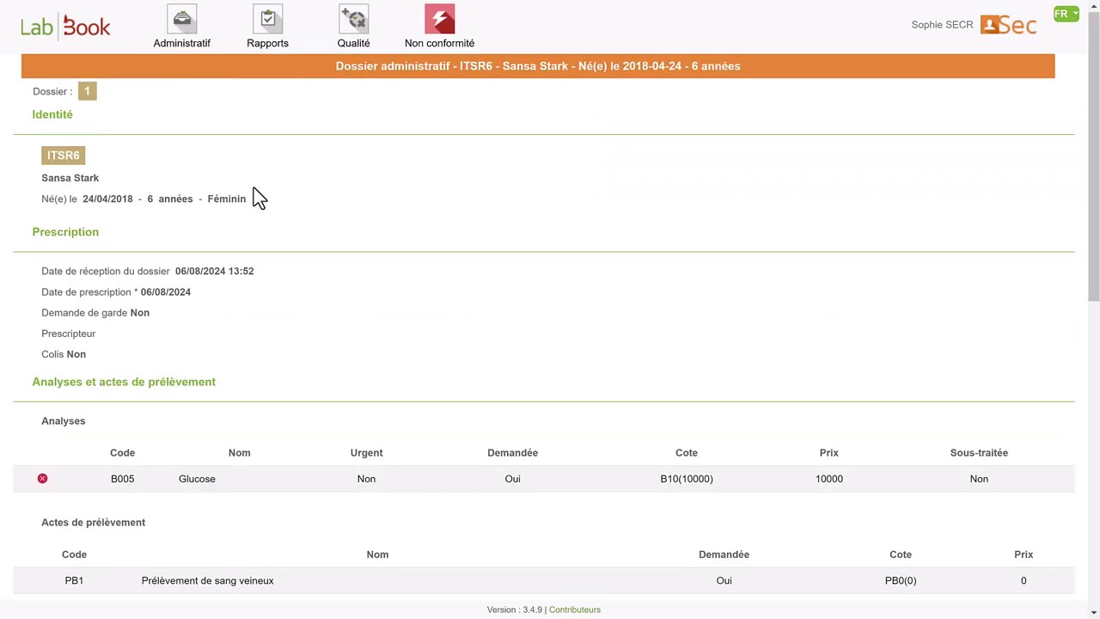
# Review the new administrative record from the patient's identity down to the billing and attachments, and exit to the home page
pyautogui.scroll(-2, 253, 187)
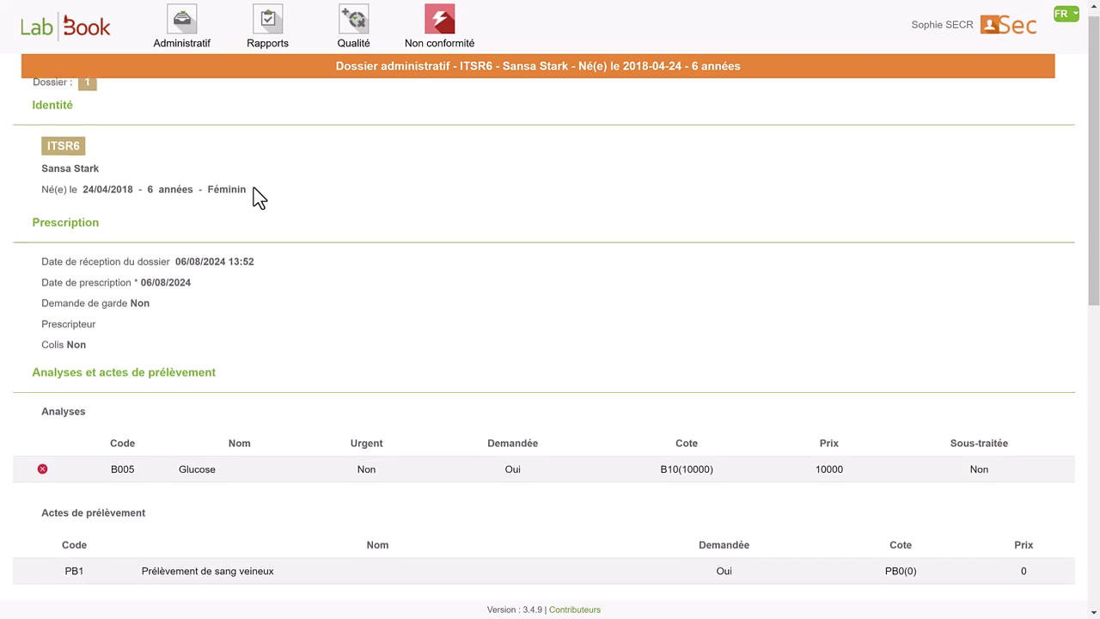
pyautogui.scroll(-4, 253, 187)
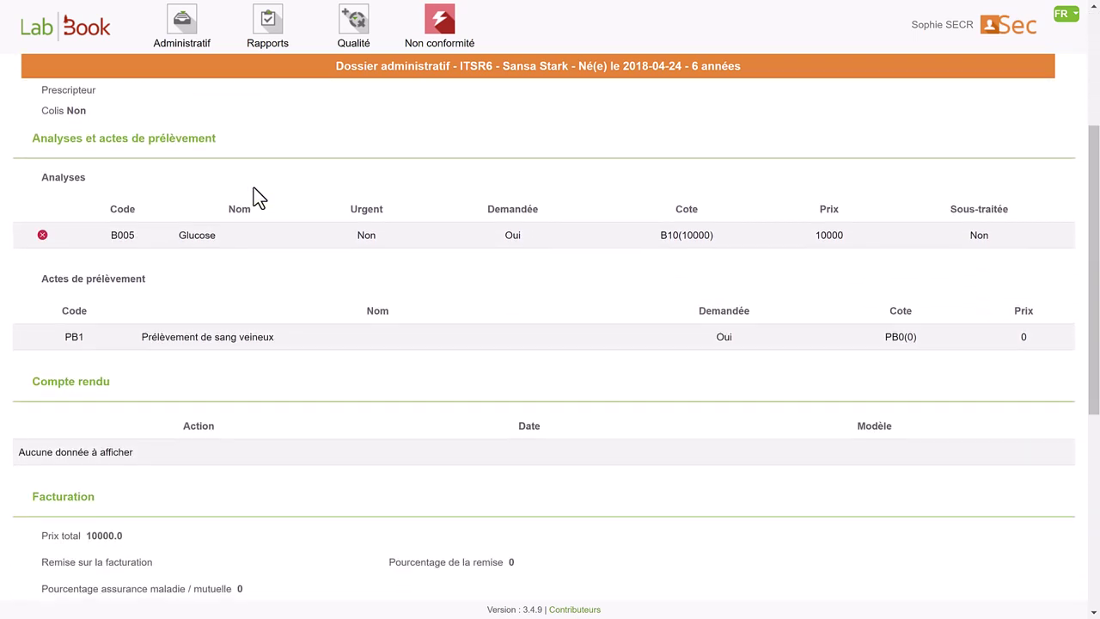
pyautogui.scroll(-4, 254, 187)
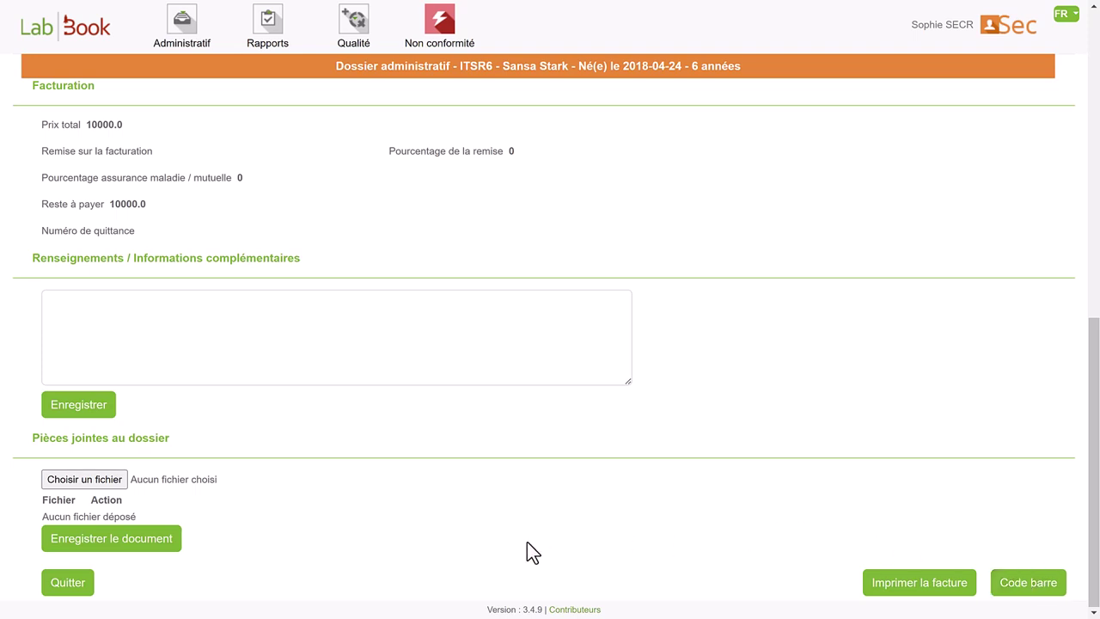
pyautogui.click(68, 583)
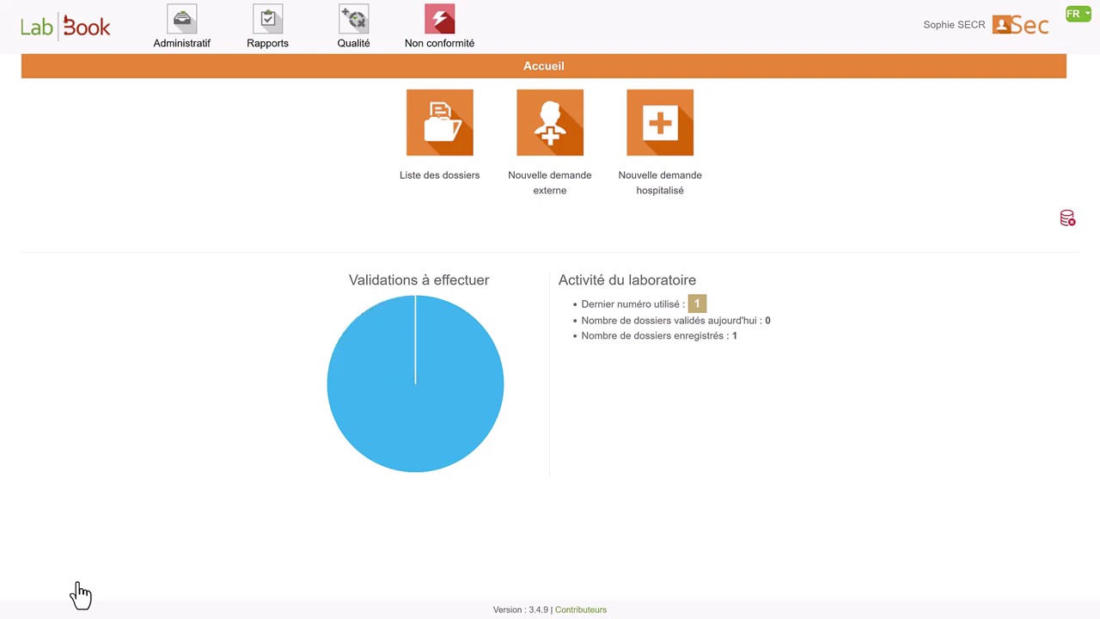
# Display the available administrative functions from the home page
pyautogui.moveTo(409, 383)
pyautogui.click(183, 38)
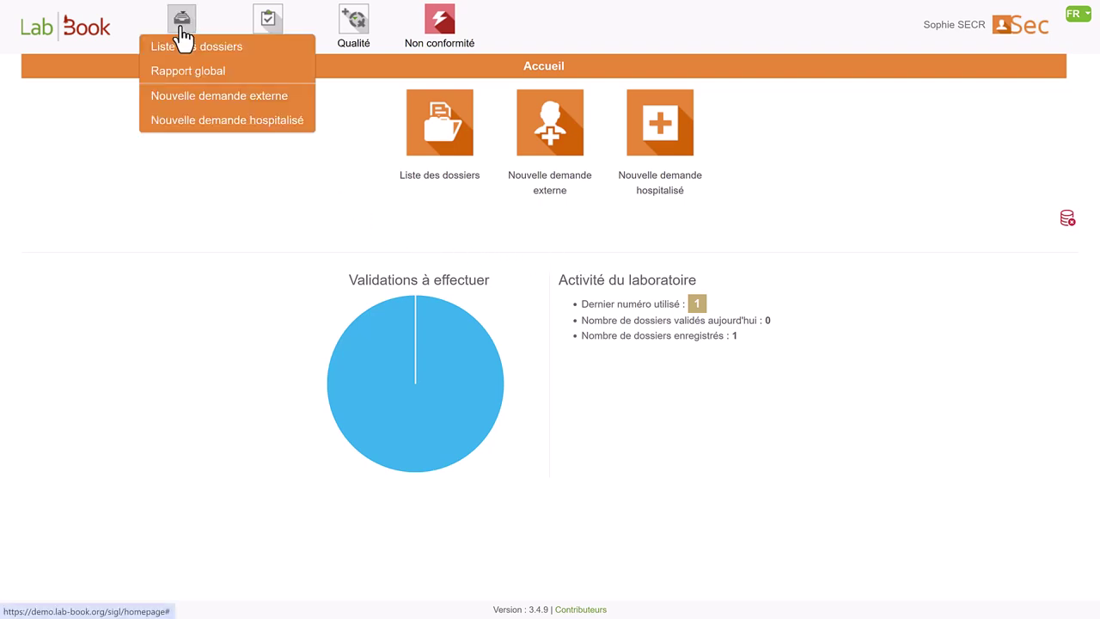